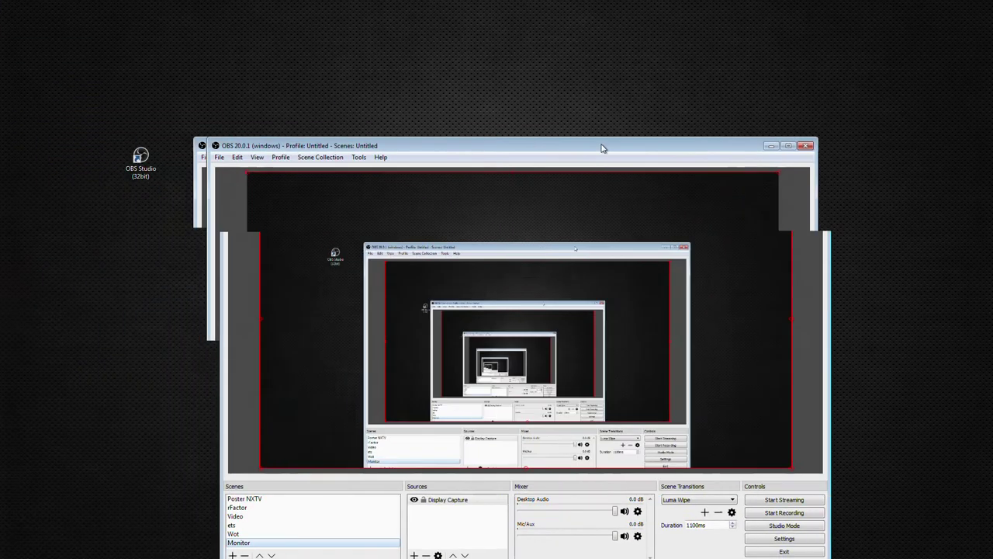
# Reposition the OBS window on the desktop and remove the Monitor scene.
pyautogui.moveTo(598, 147); pyautogui.dragTo(694, 70)
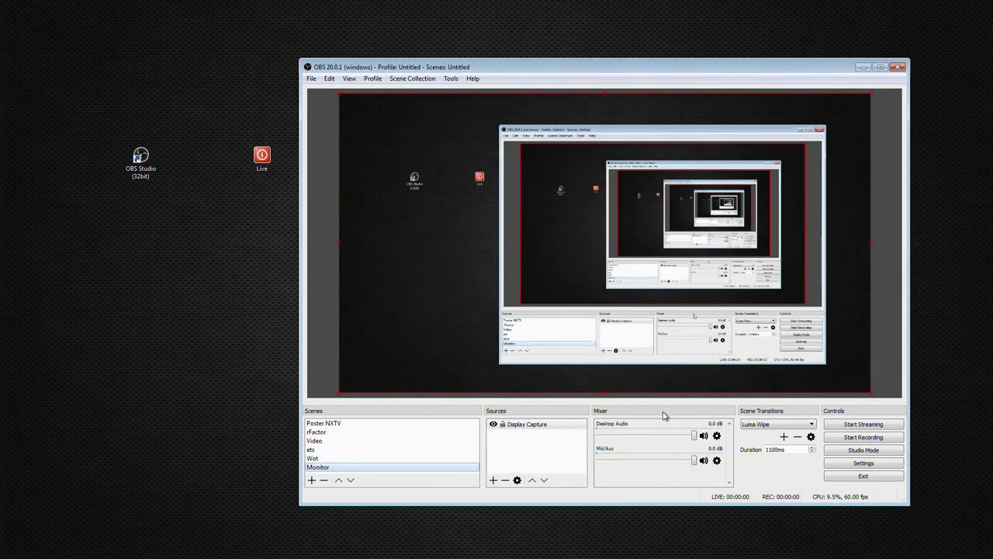
pyautogui.click(325, 481)
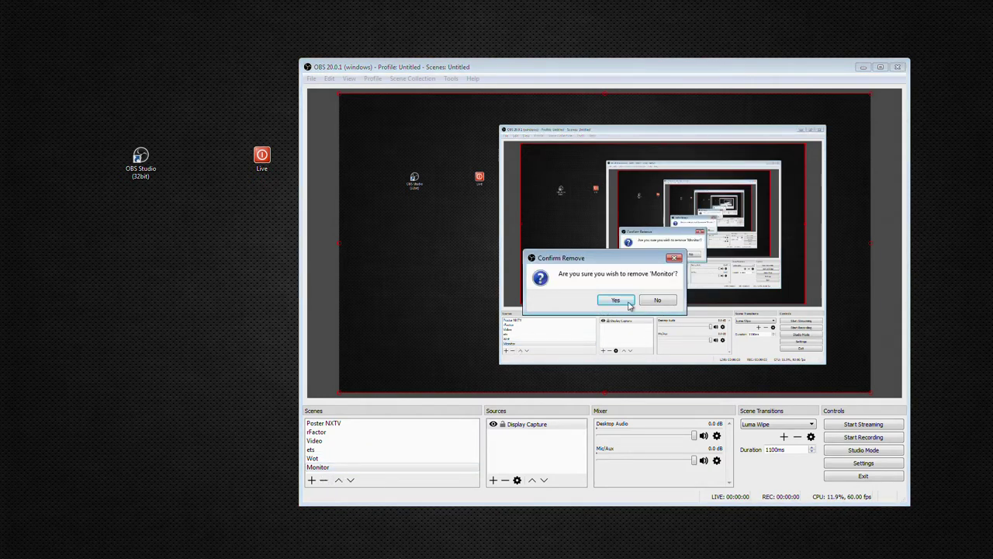
pyautogui.click(613, 303)
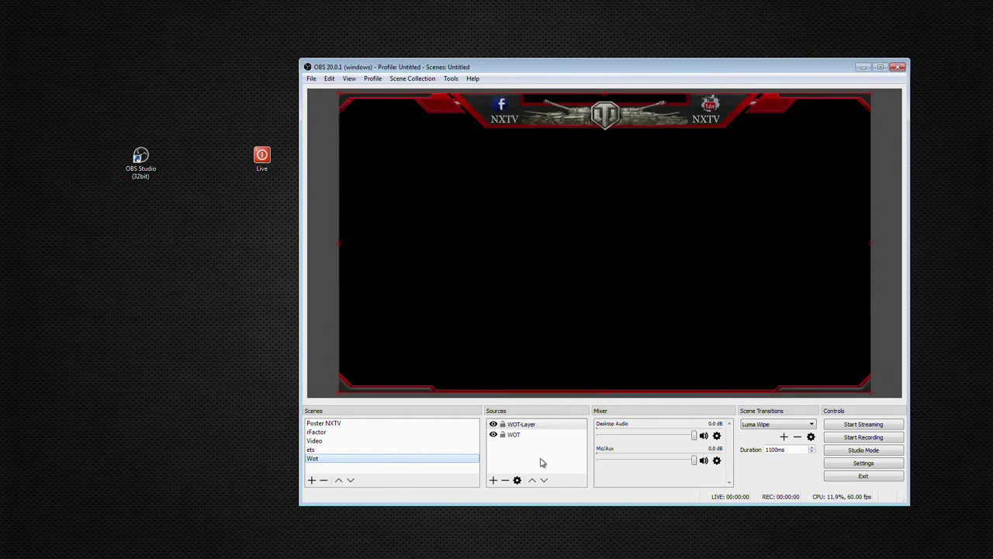
# Add a new scene to the scene list with the default name.
pyautogui.click(312, 481)
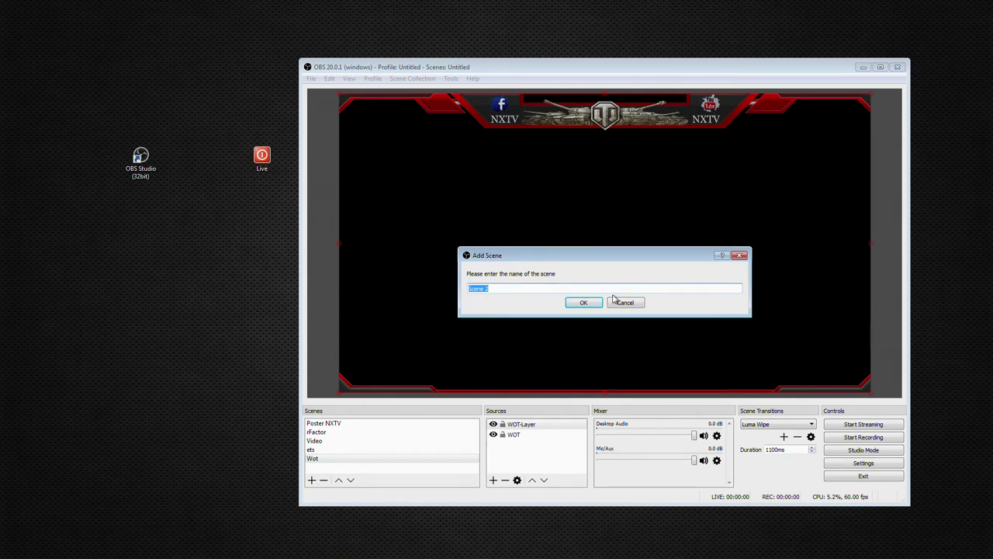
pyautogui.click(582, 304)
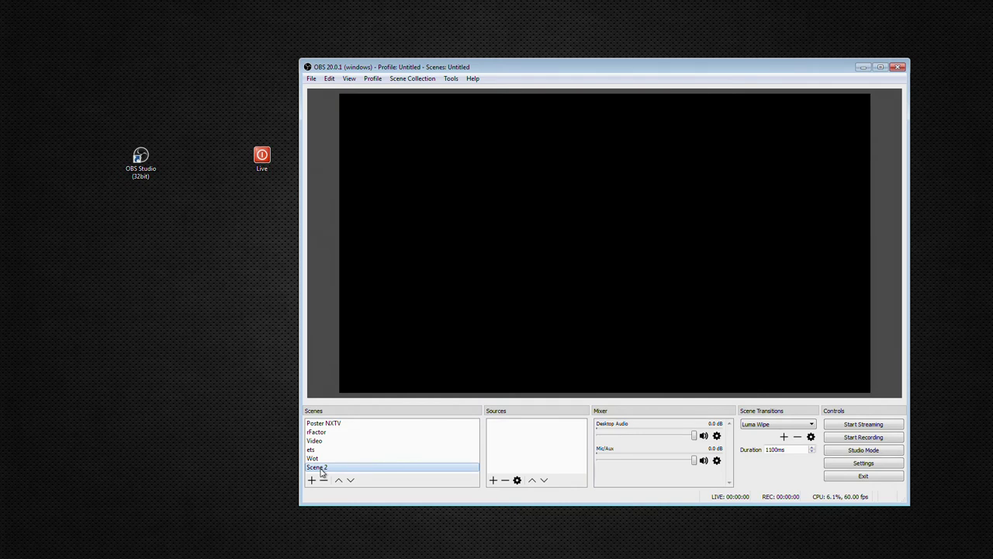
pyautogui.click(528, 444)
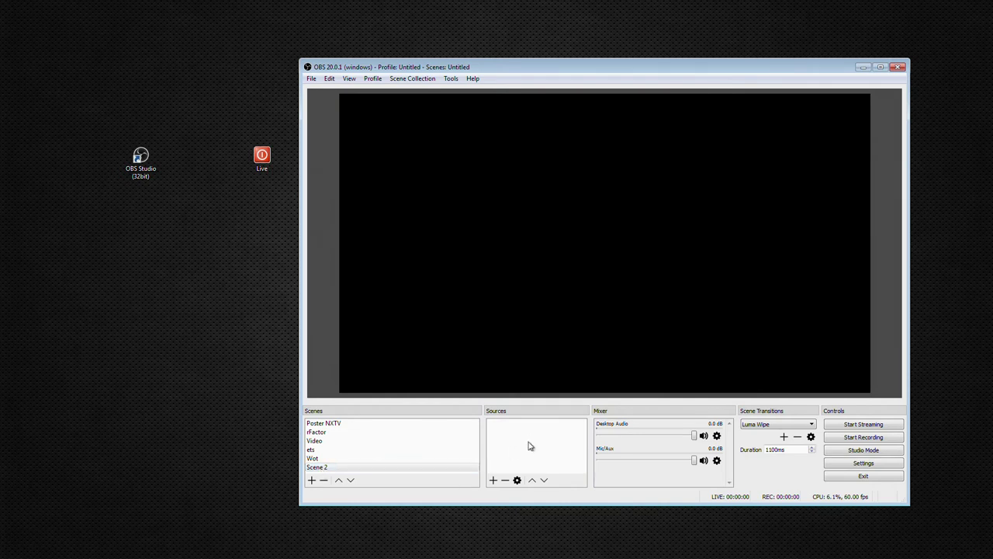
# Open the Live folder from the desktop and place its window over the OBS preview.
pyautogui.doubleClick(262, 158)
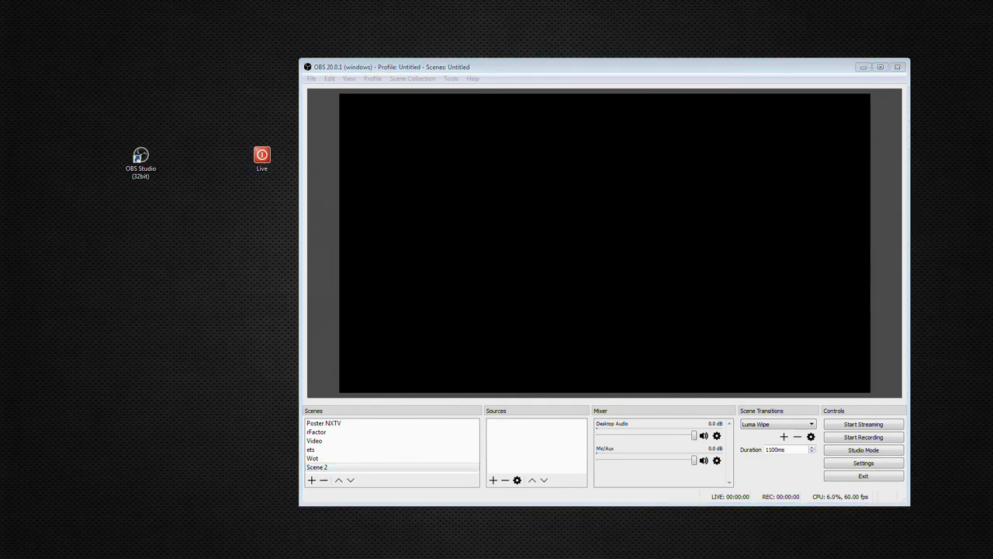
pyautogui.moveTo(13, 66); pyautogui.dragTo(543, 145)
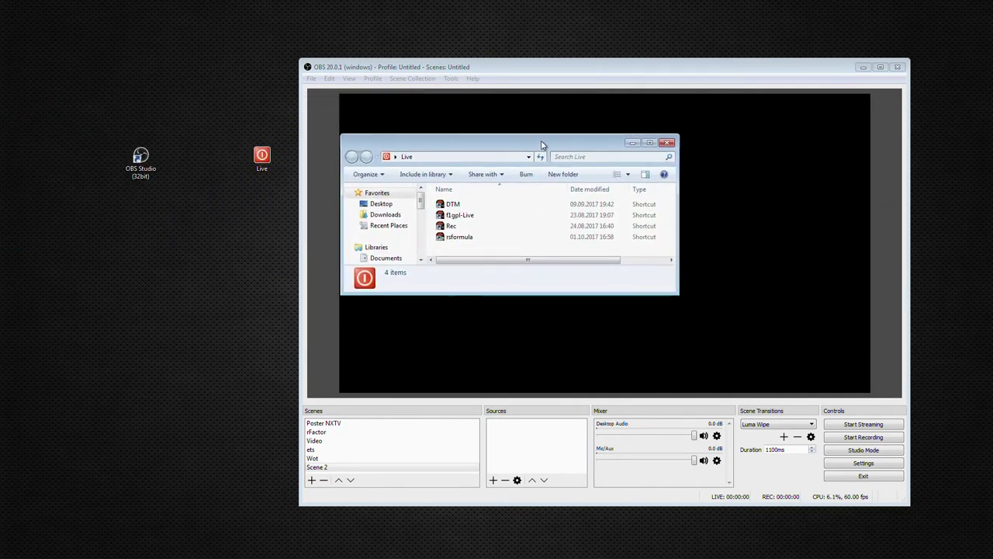
pyautogui.rightClick(457, 241)
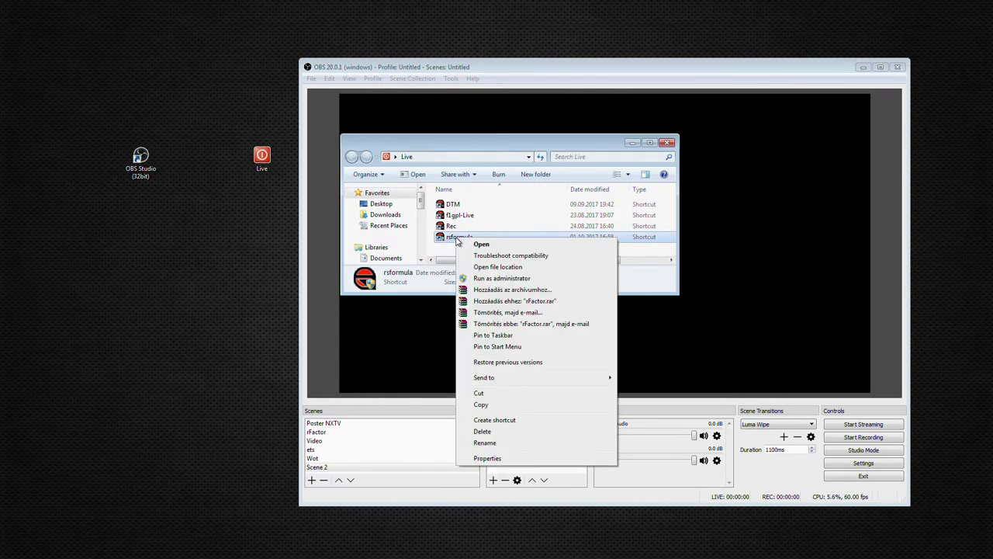
pyautogui.click(491, 279)
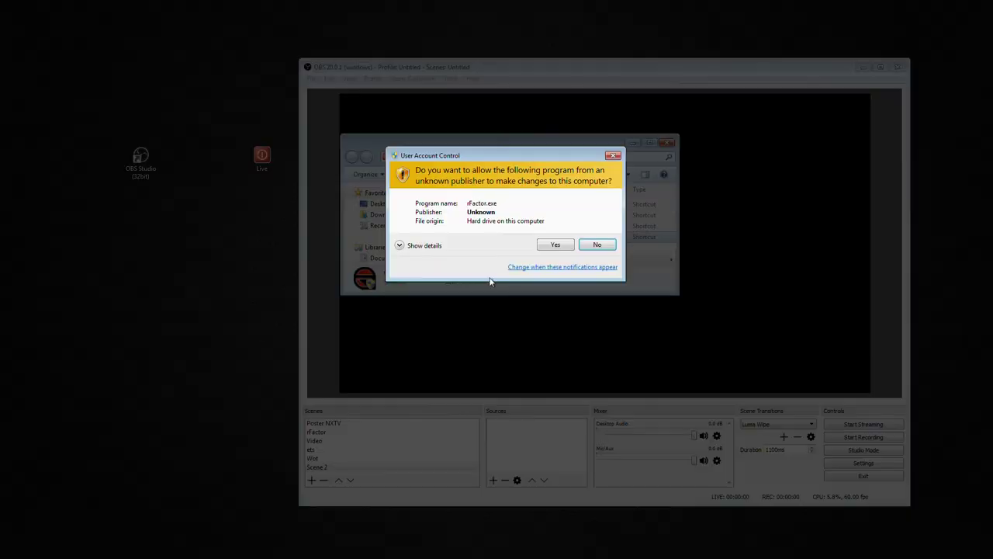
pyautogui.click(604, 245)
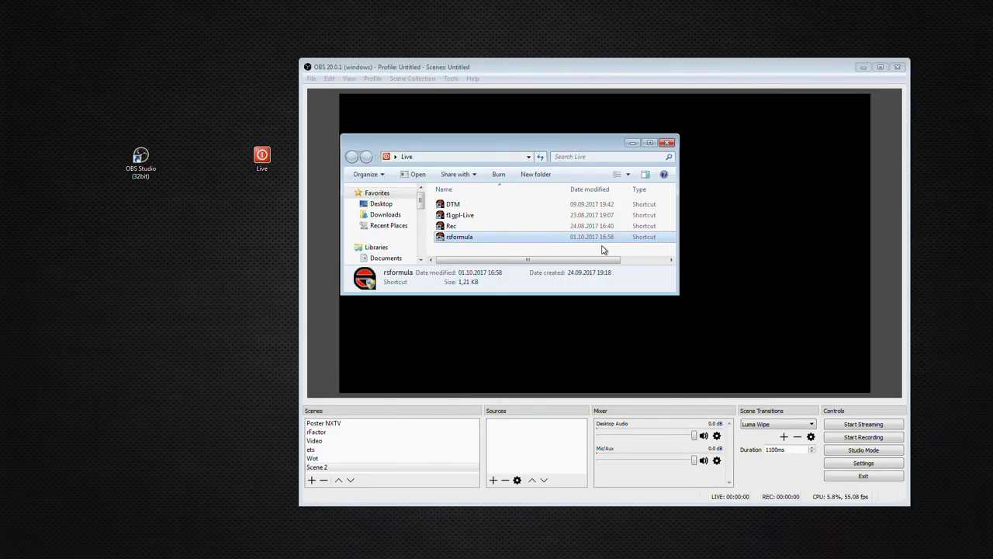
# Open the rsformula shortcut's file location and launch rF Config.exe from there.
pyautogui.rightClick(448, 237)
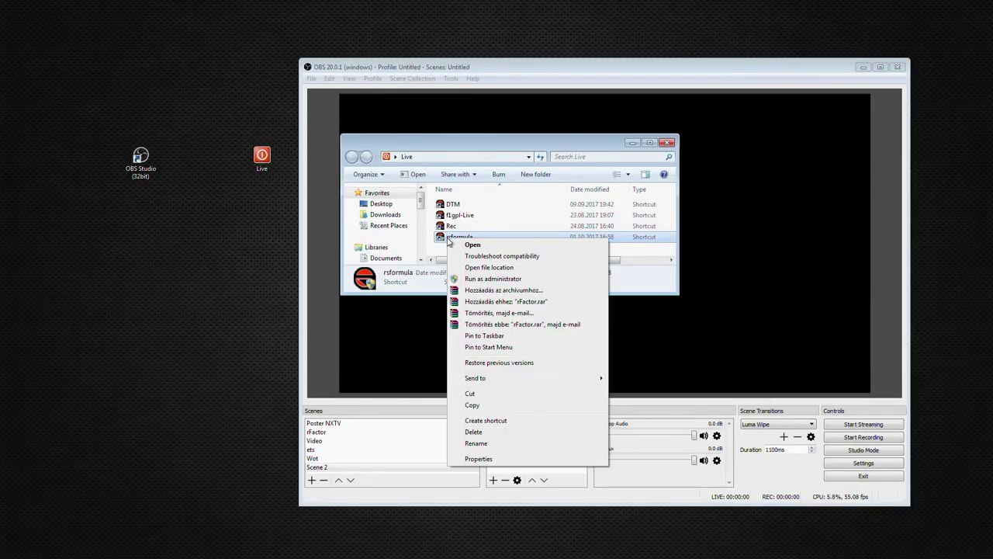
pyautogui.click(485, 266)
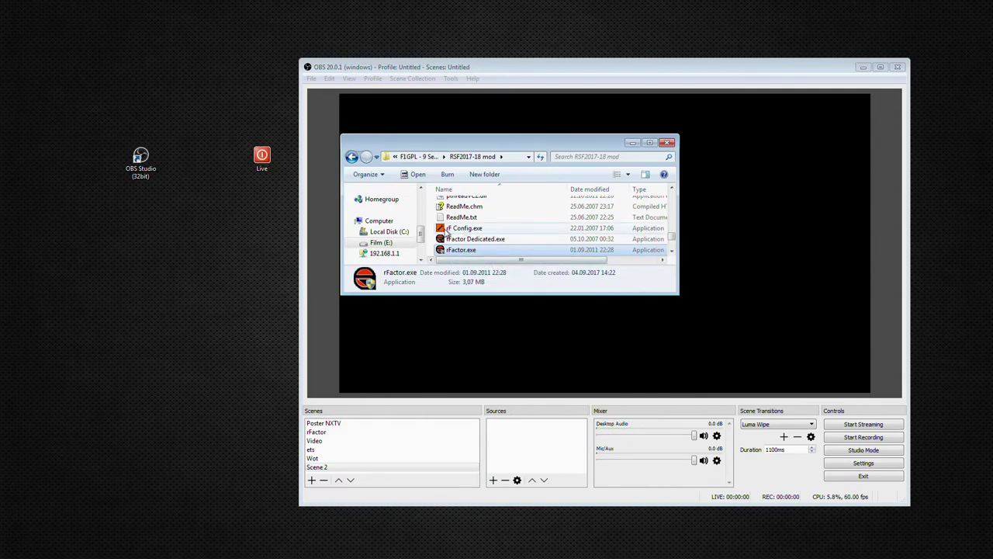
pyautogui.doubleClick(474, 232)
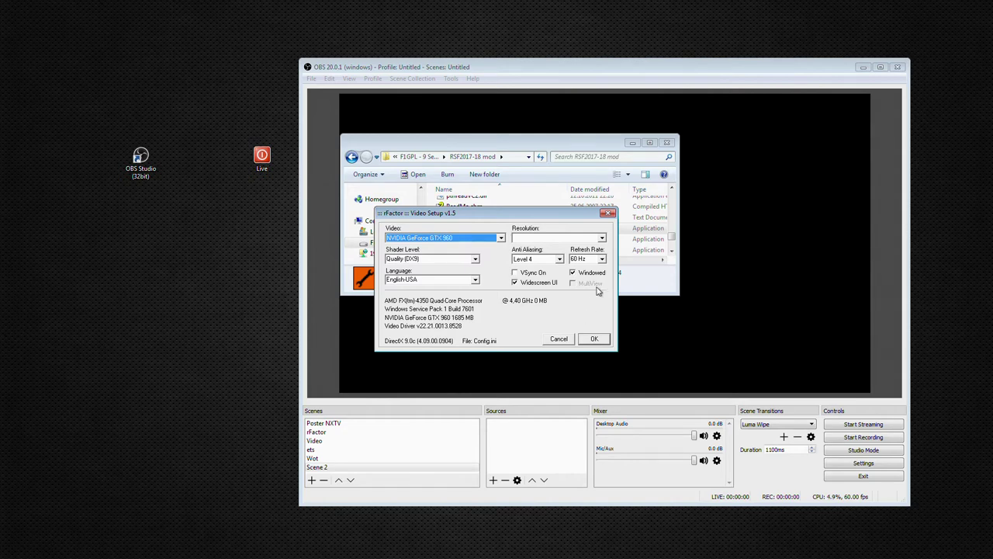
# Set the rFactor video resolution to 1600 x 900 32 bit and save the video setup.
pyautogui.click(602, 239)
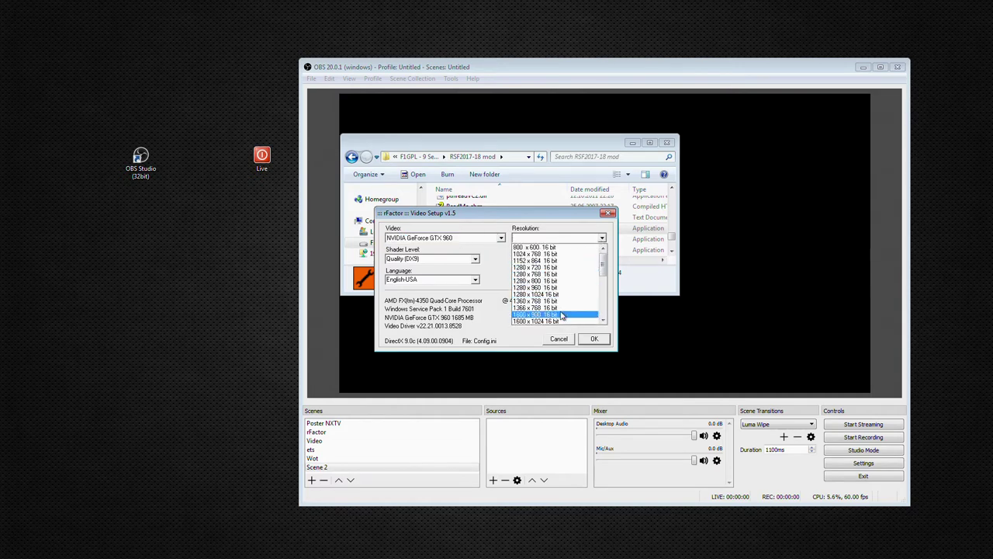
pyautogui.scroll(-1, 576, 302)
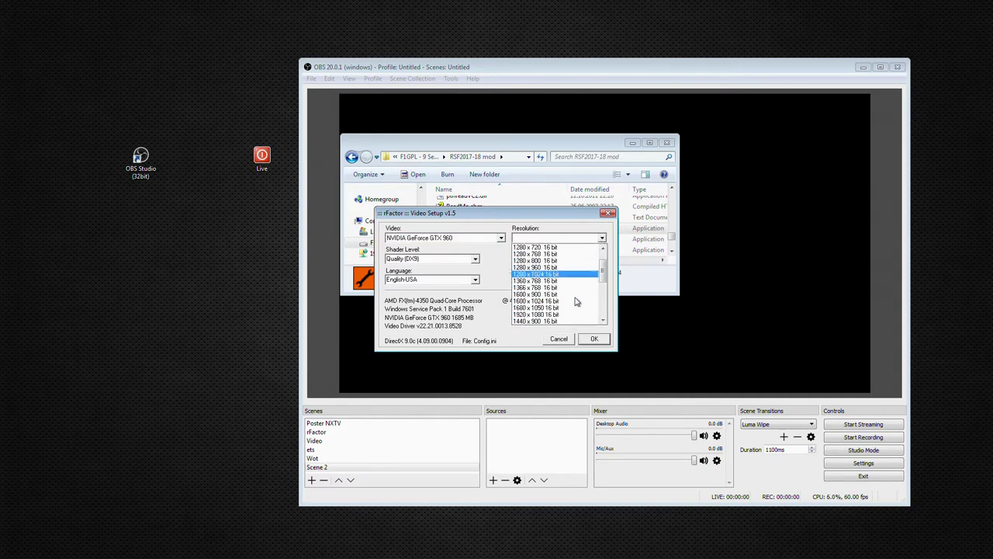
pyautogui.scroll(-2, 576, 302)
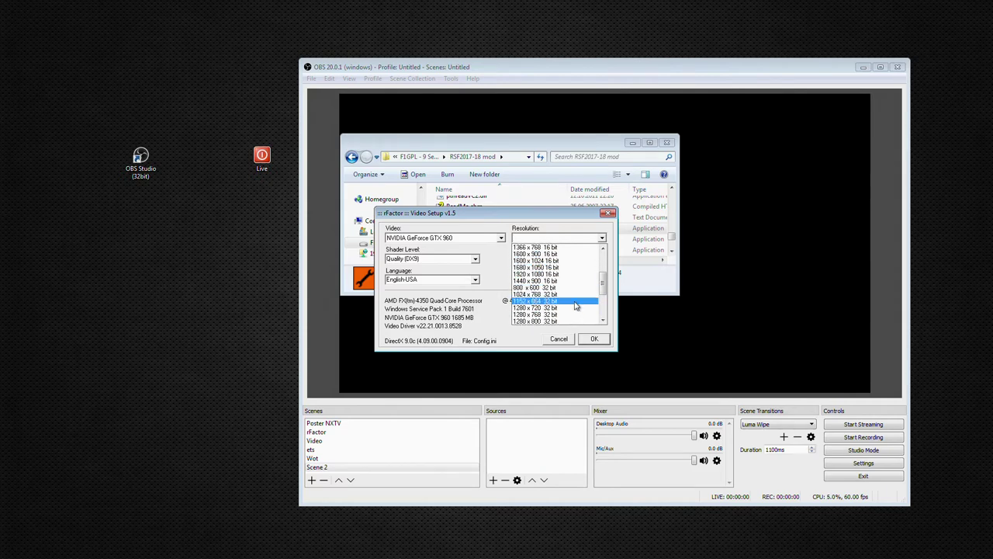
pyautogui.scroll(-1, 559, 301)
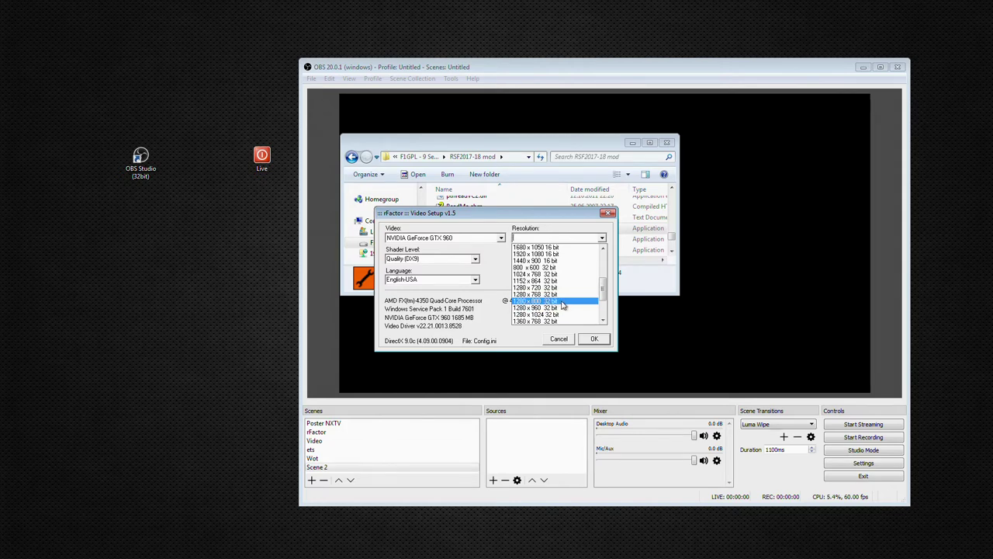
pyautogui.scroll(-1, 567, 311)
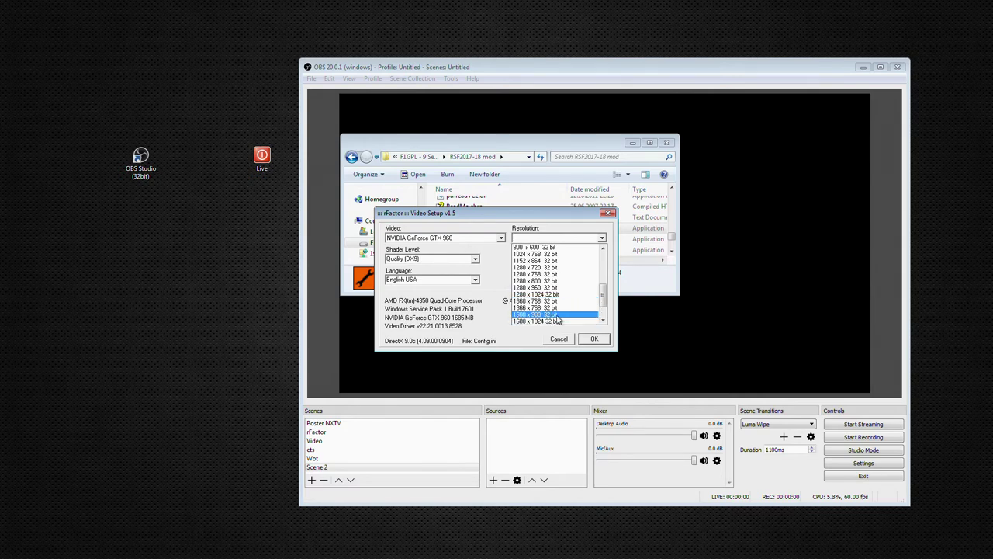
pyautogui.click(557, 315)
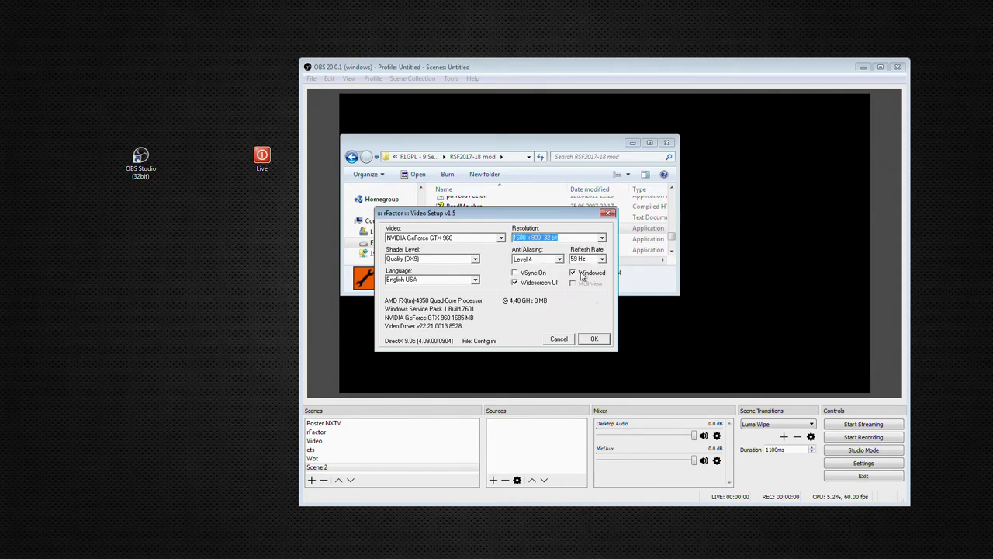
pyautogui.click(595, 339)
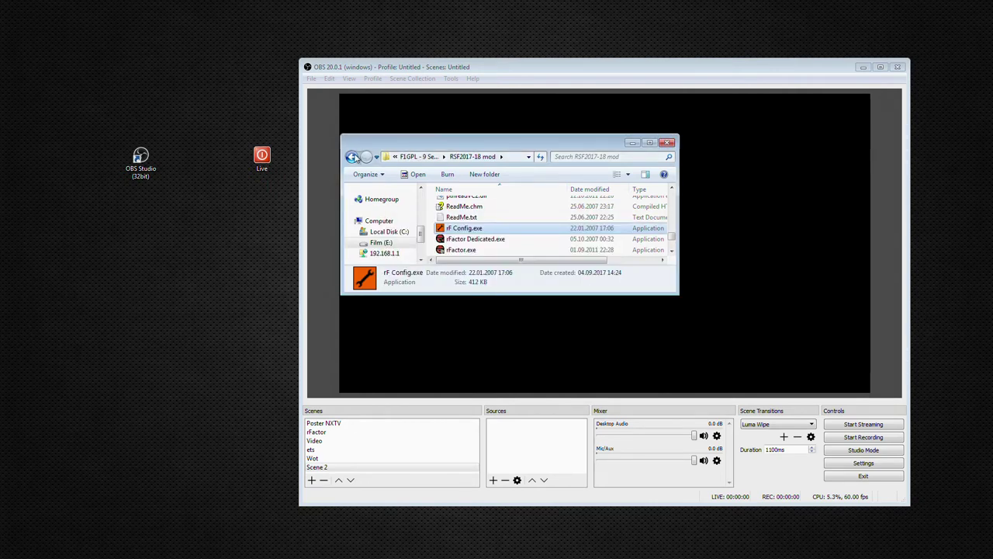
# Return to the Live folder and check the target path in the rsformula shortcut's properties.
pyautogui.click(352, 156)
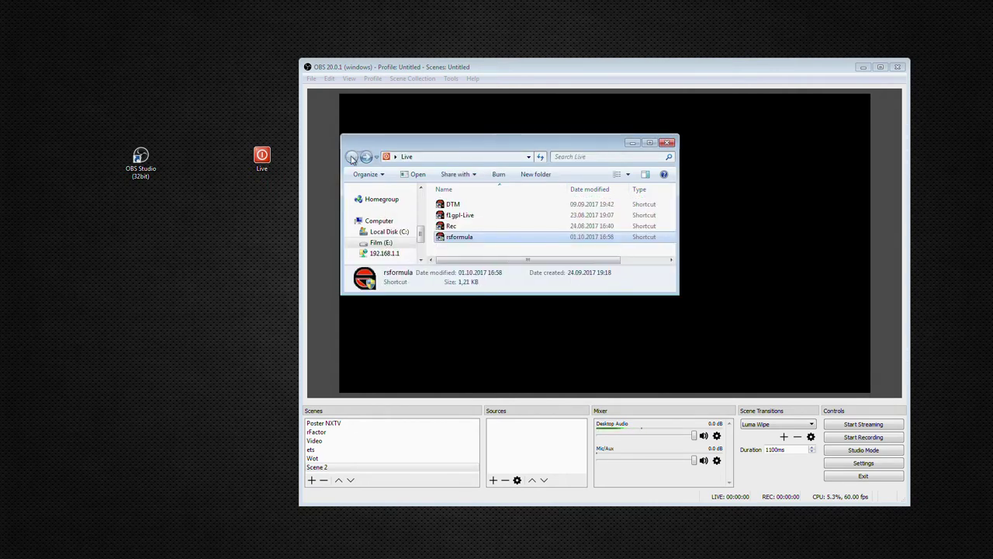
pyautogui.rightClick(456, 239)
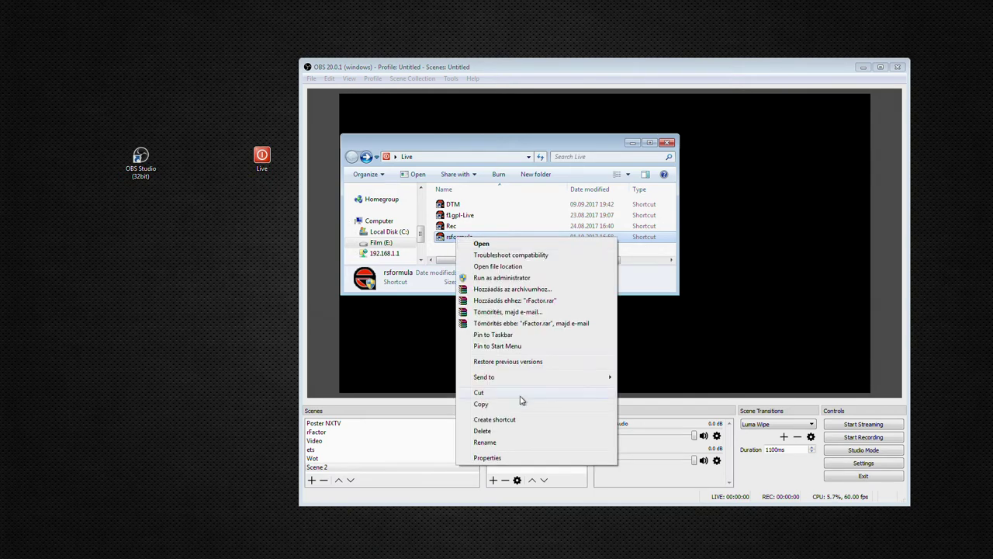
pyautogui.click(505, 459)
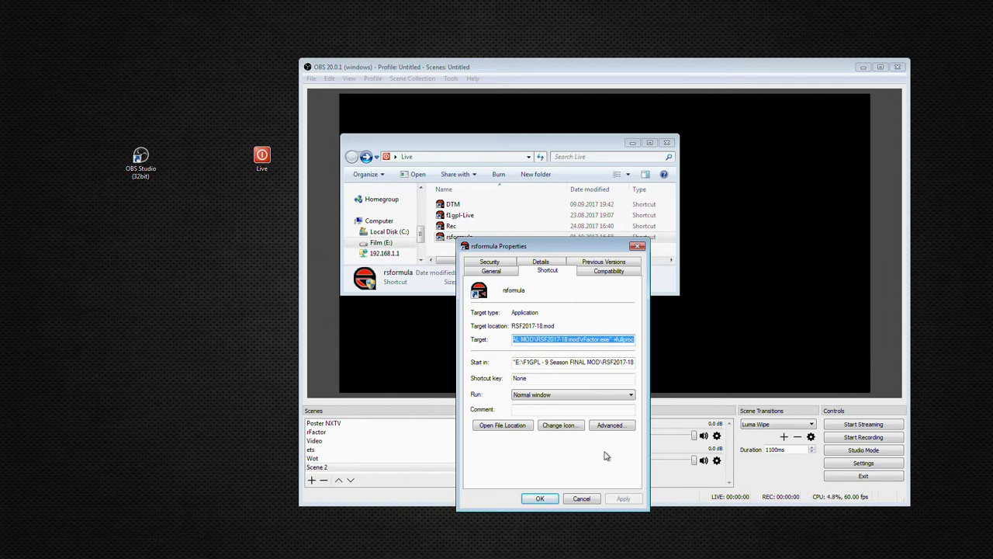
pyautogui.click(544, 499)
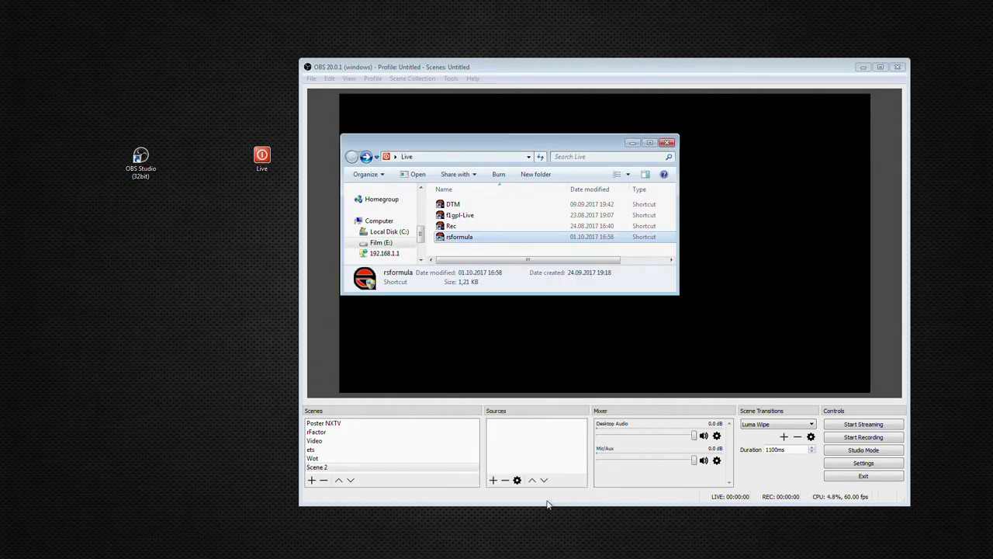
# Run the rsformula shortcut as administrator, allow it to start, and arrange the OBS window in front of the game window.
pyautogui.rightClick(450, 239)
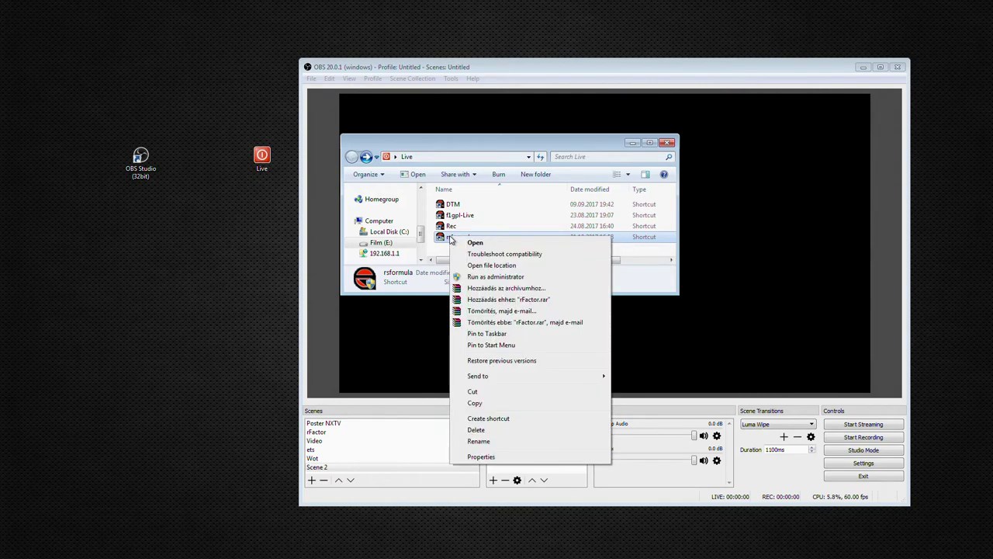
pyautogui.click(489, 276)
pyautogui.click(555, 245)
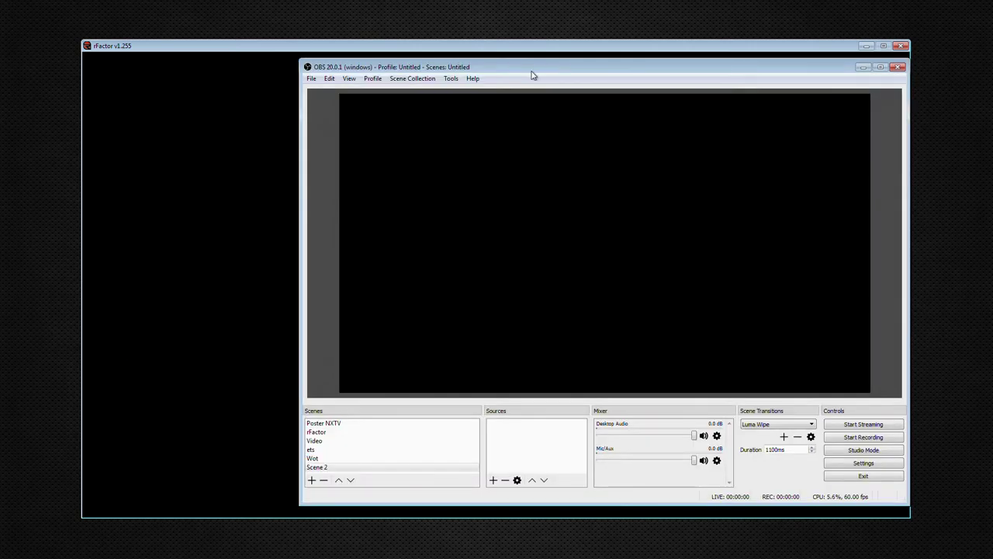
pyautogui.moveTo(532, 68); pyautogui.dragTo(854, 60)
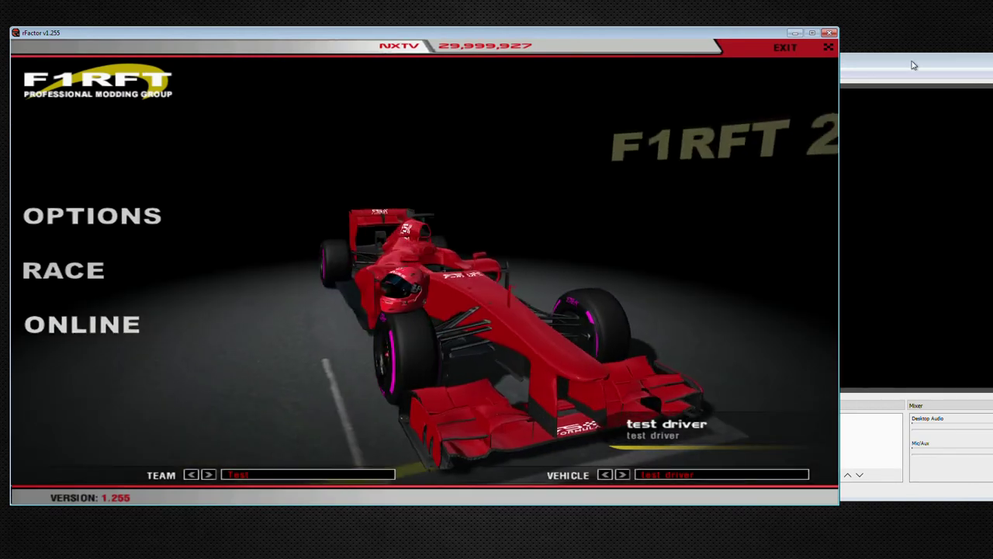
pyautogui.moveTo(916, 62); pyautogui.dragTo(492, 59)
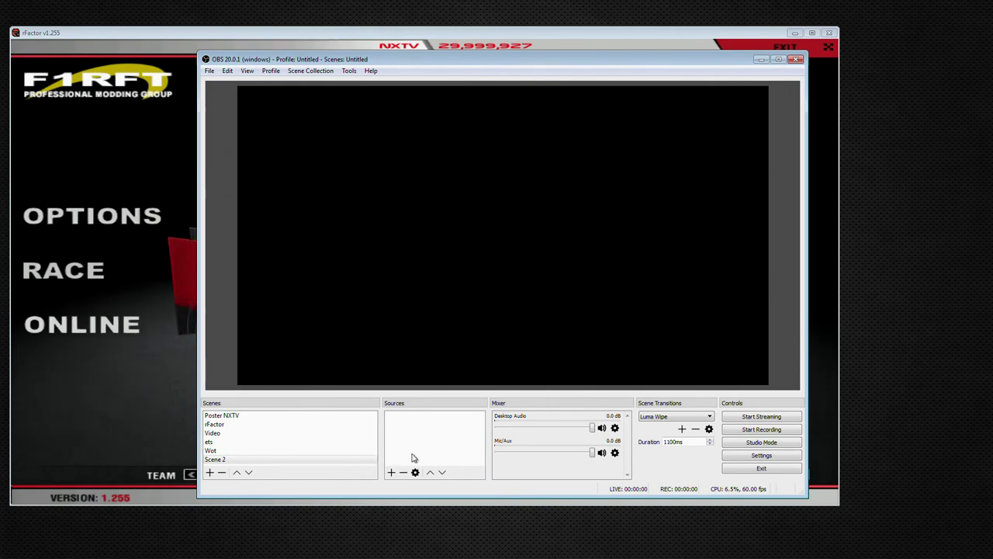
# Add a new Game Capture source with the default name to Scene 2.
pyautogui.click(208, 460)
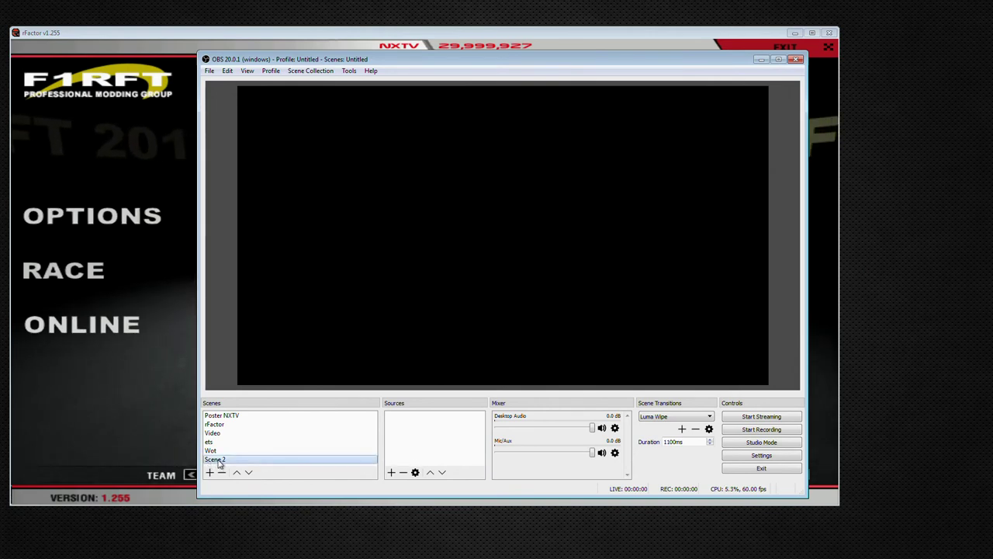
pyautogui.click(391, 472)
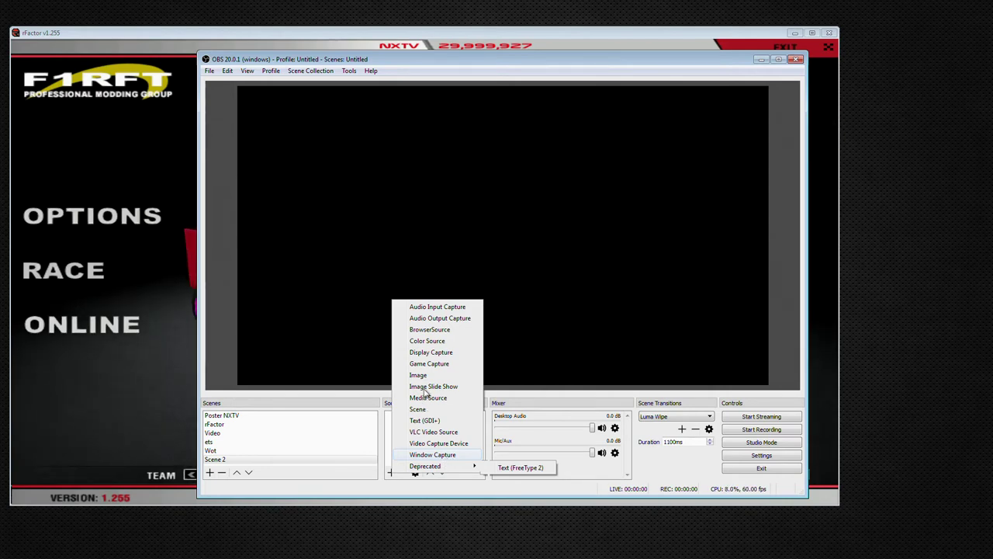
pyautogui.click(429, 363)
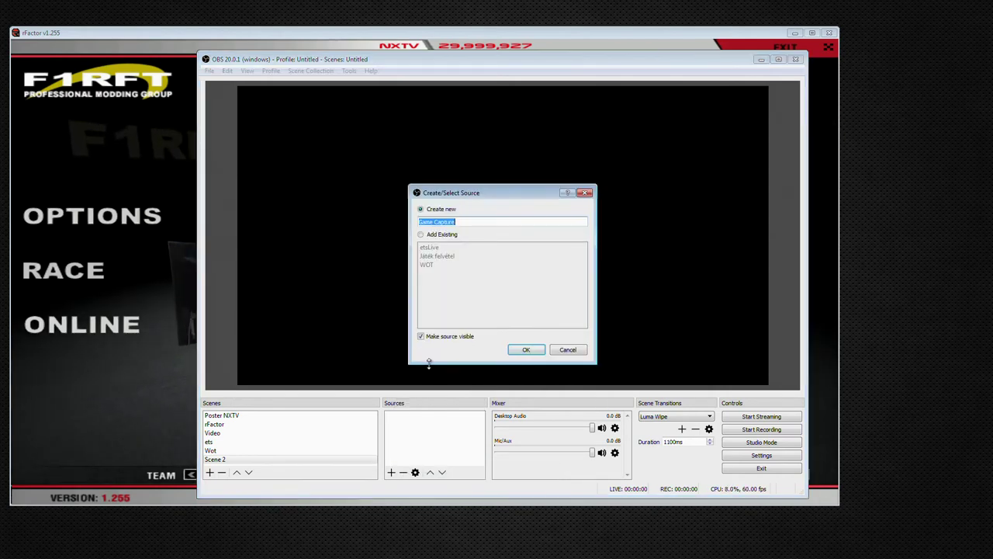
pyautogui.click(524, 350)
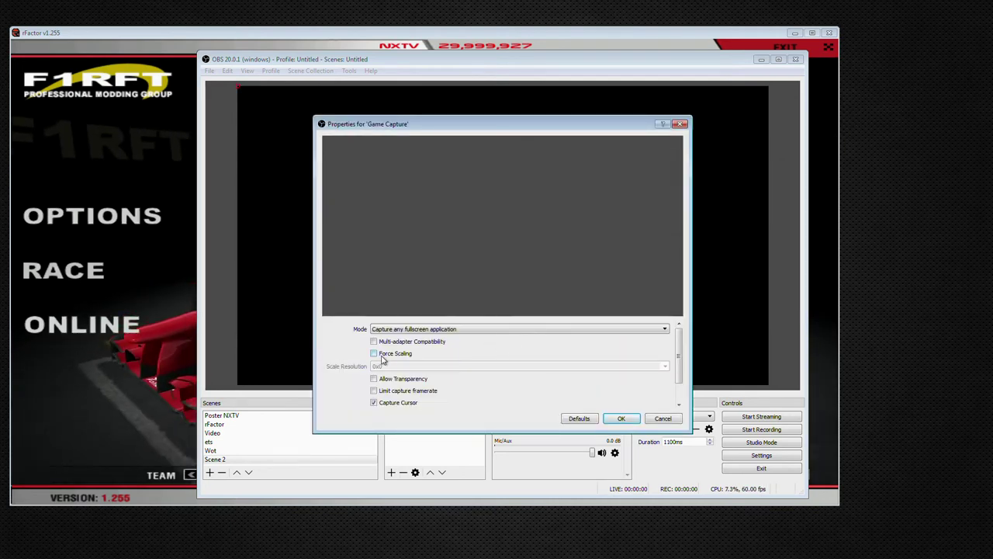
# Set the Game Capture to capture the specific window "[rFactor.exe]: rFactor v1.255", turn off Capture Cursor, and accept the properties.
pyautogui.click(530, 334)
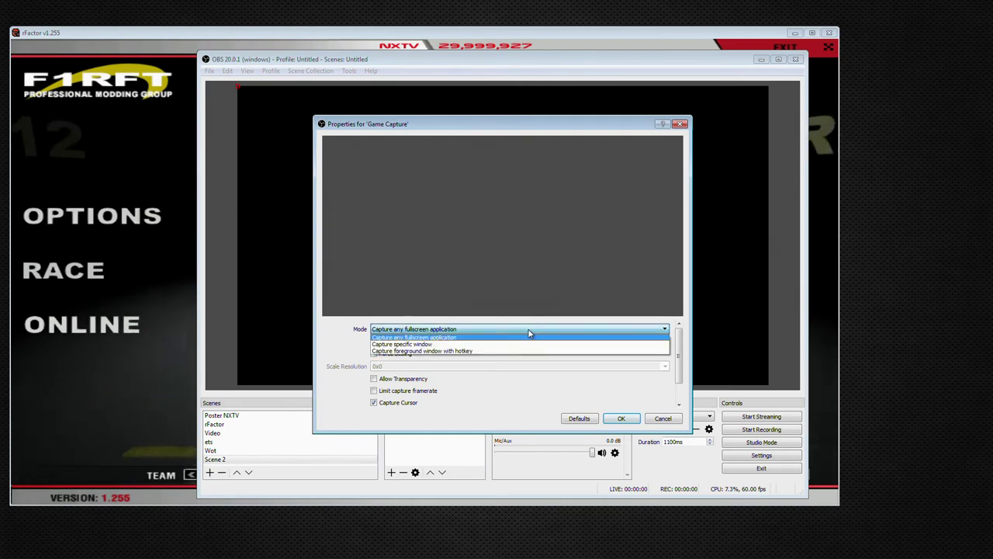
pyautogui.click(407, 344)
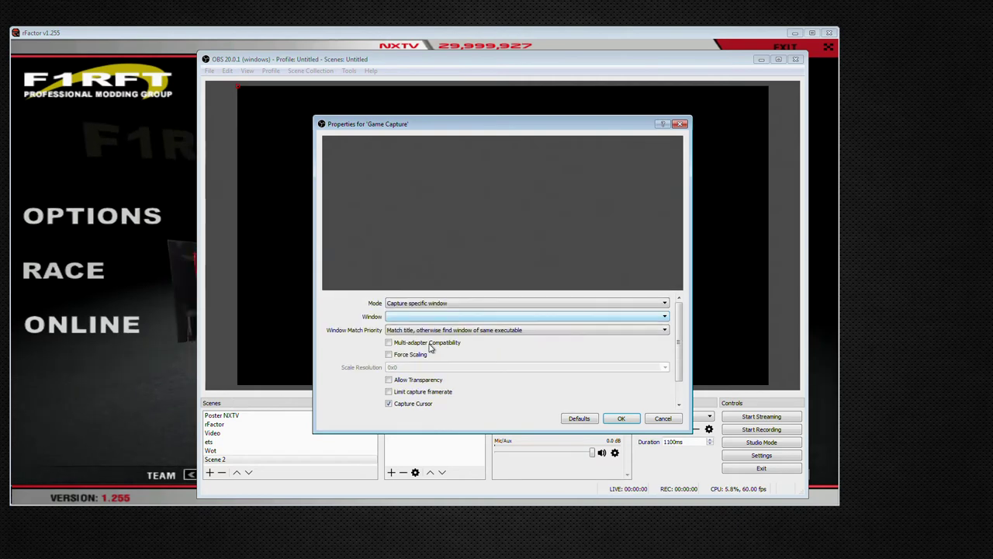
pyautogui.click(513, 320)
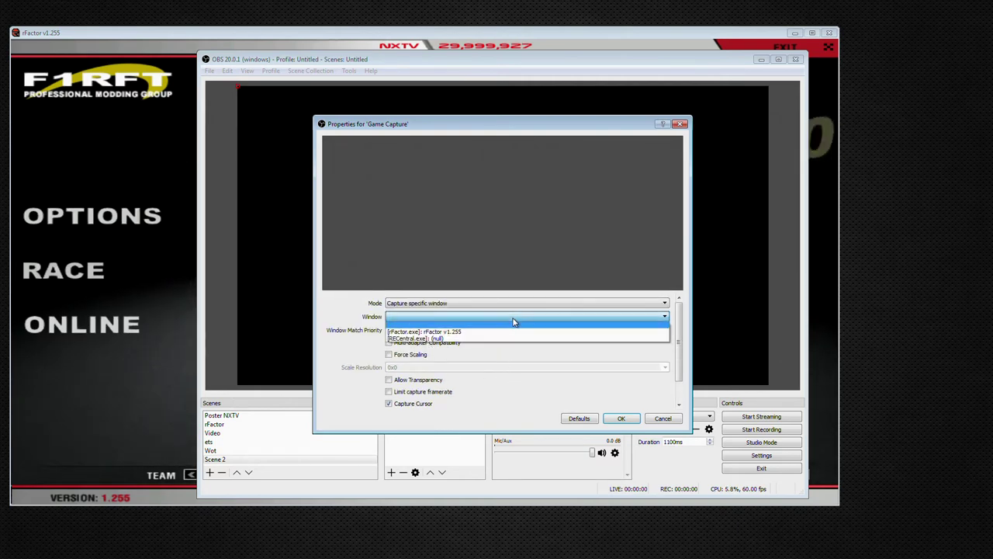
pyautogui.click(431, 332)
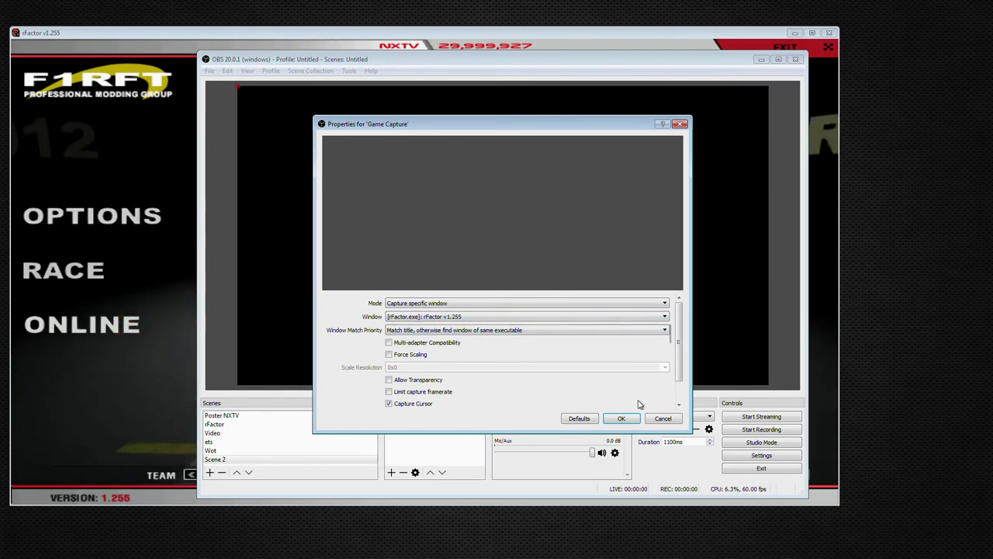
pyautogui.click(389, 403)
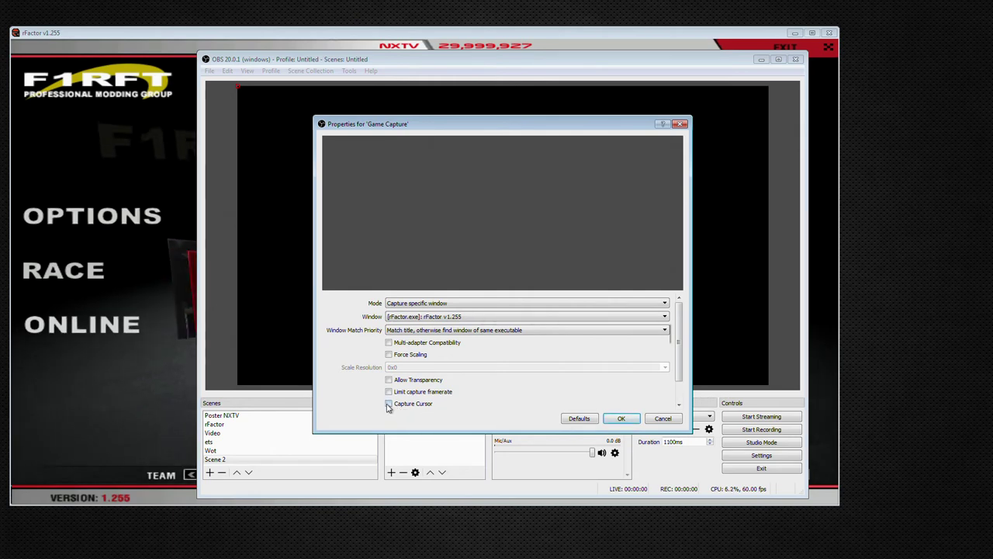
pyautogui.click(623, 418)
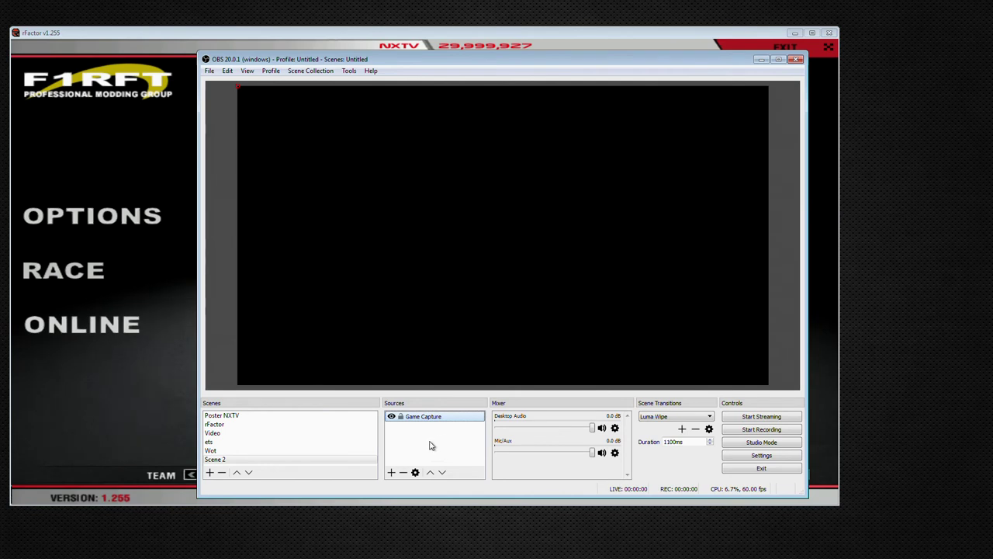
pyautogui.click(399, 442)
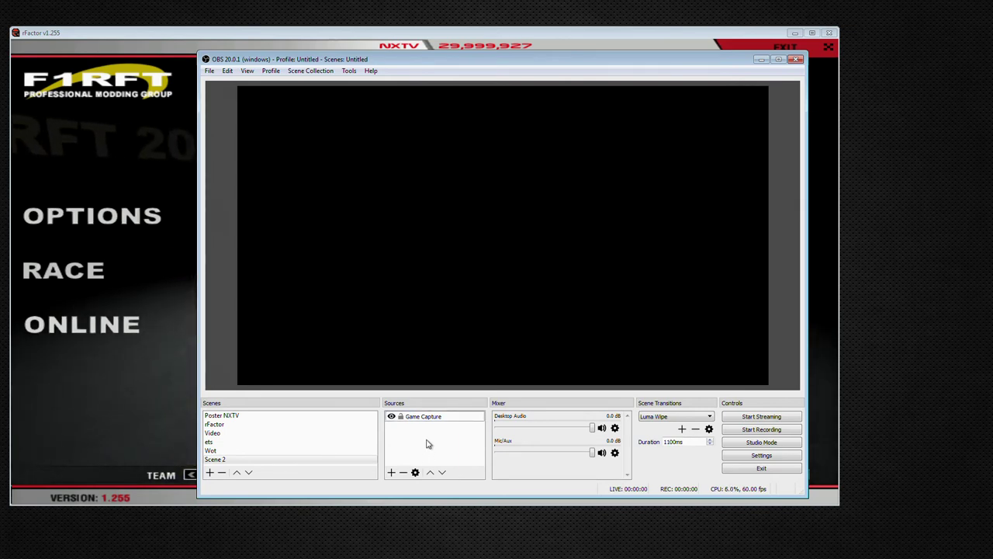
pyautogui.click(219, 452)
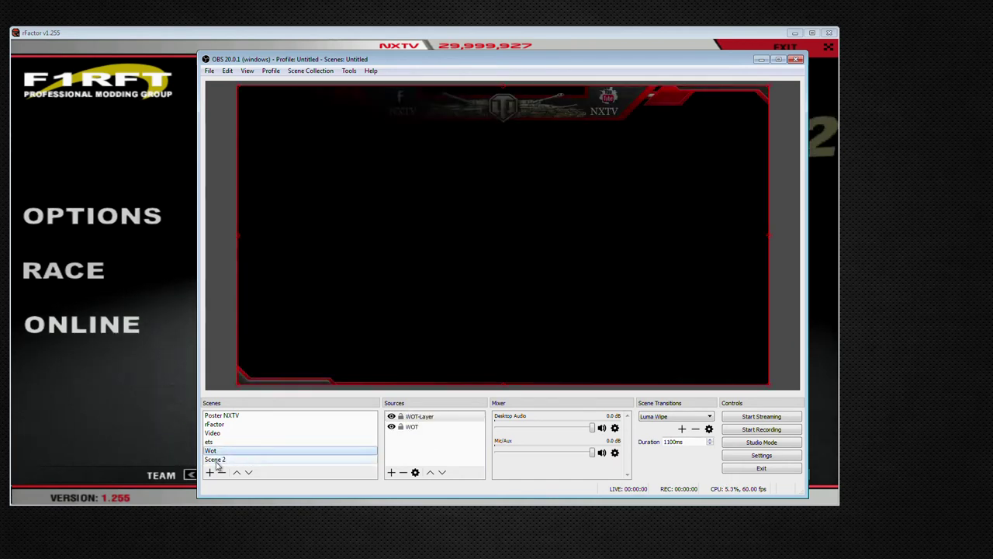
pyautogui.click(218, 460)
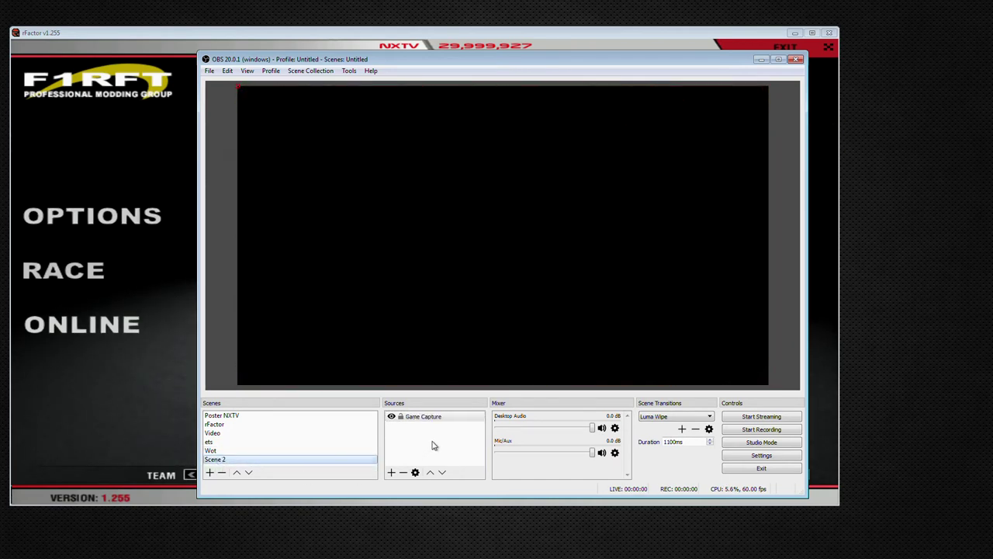
# Set the Game Capture source's window match priority to "Window title must match" and accept the properties.
pyautogui.doubleClick(424, 419)
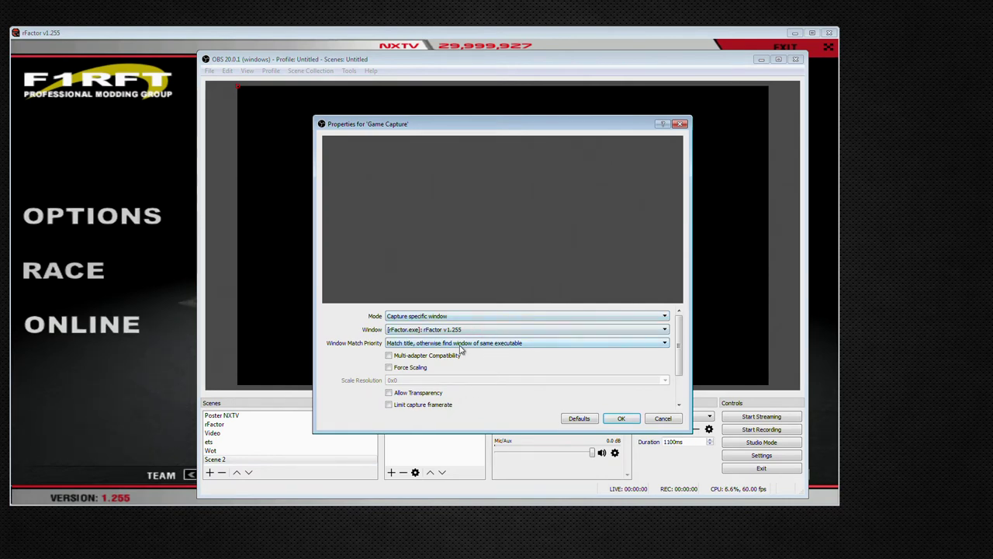
pyautogui.click(458, 345)
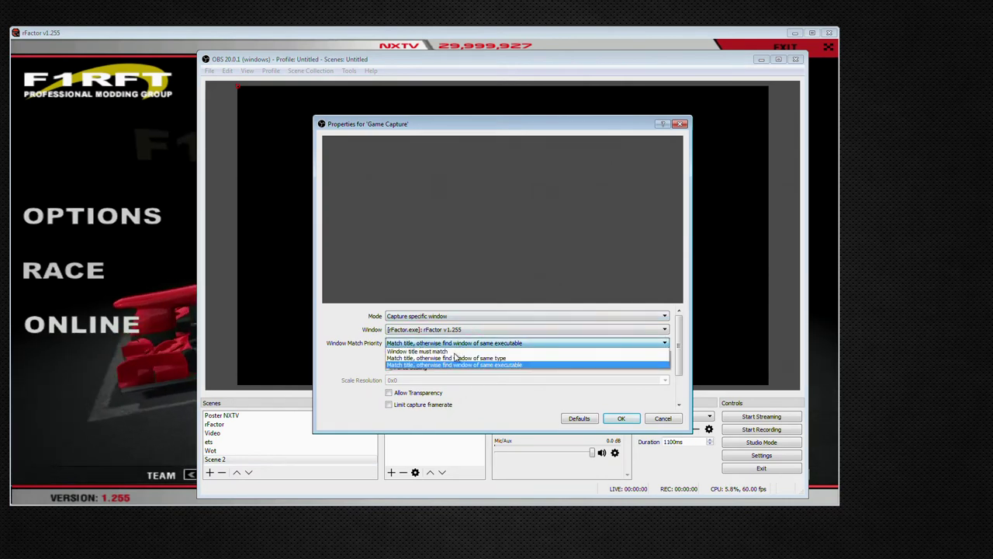
pyautogui.click(419, 351)
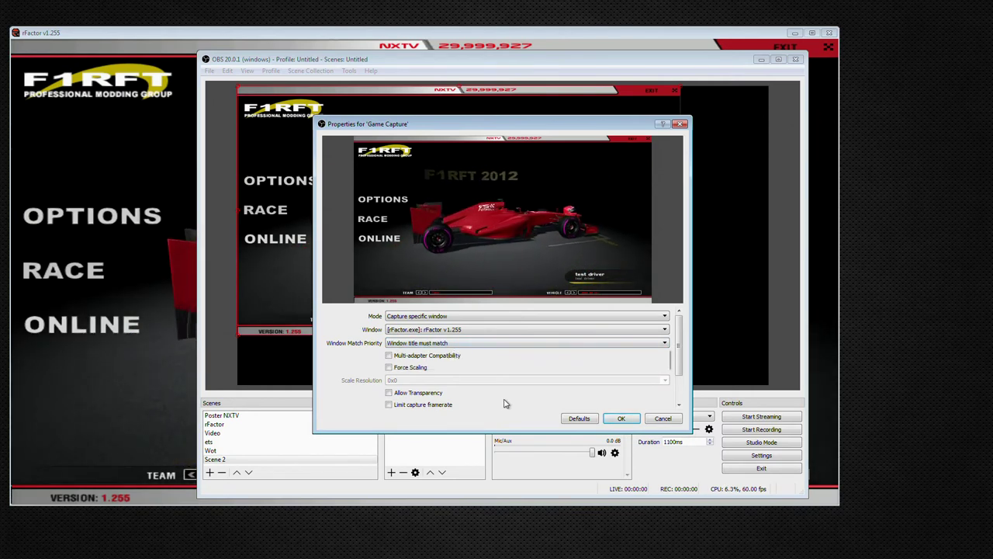
pyautogui.click(621, 418)
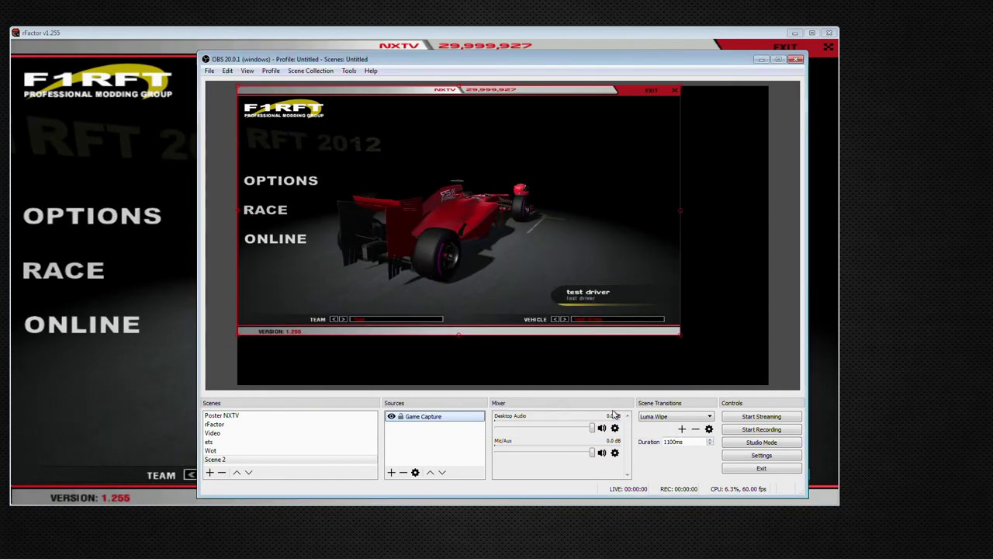
# Stretch the Game Capture source to fill the whole screen area of Scene 2.
pyautogui.rightClick(426, 419)
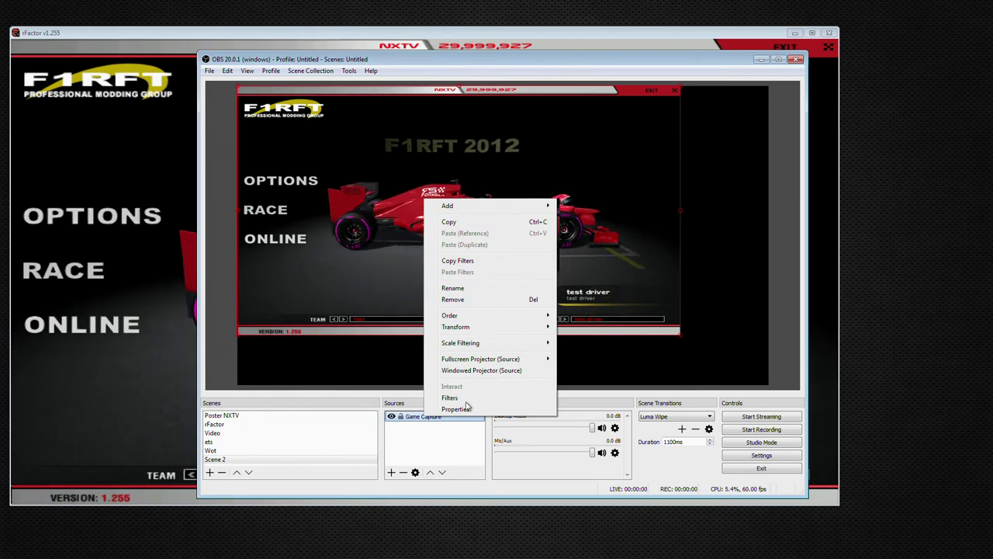
pyautogui.moveTo(492, 317)
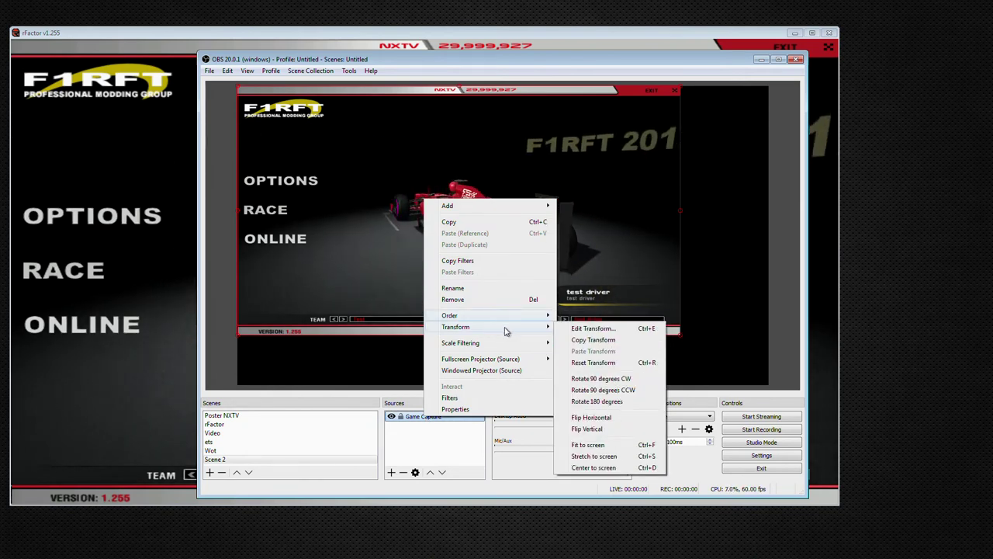
pyautogui.click(583, 457)
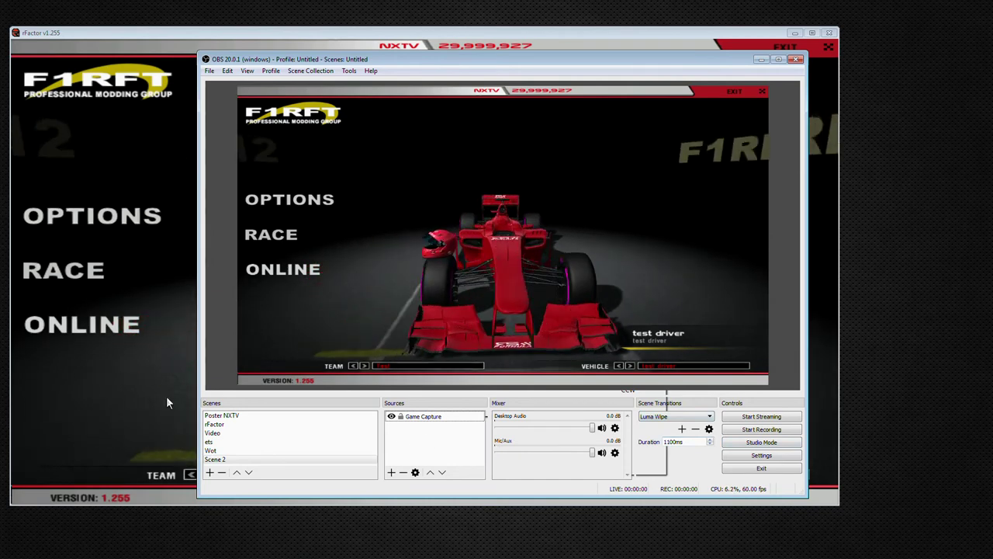
# Switch to rFactor, open the list of online games to join, and start adding a game by IP address.
pyautogui.click(159, 502)
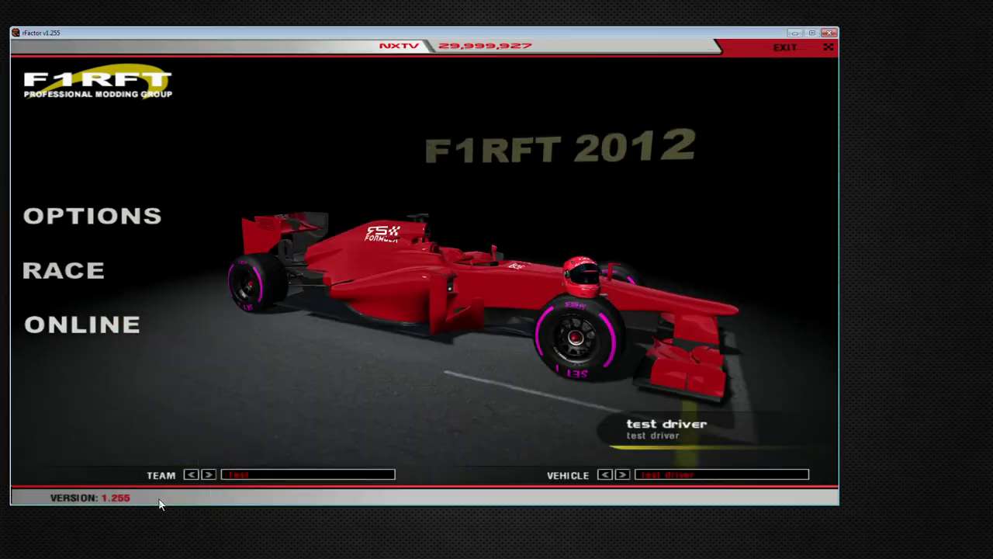
pyautogui.click(78, 325)
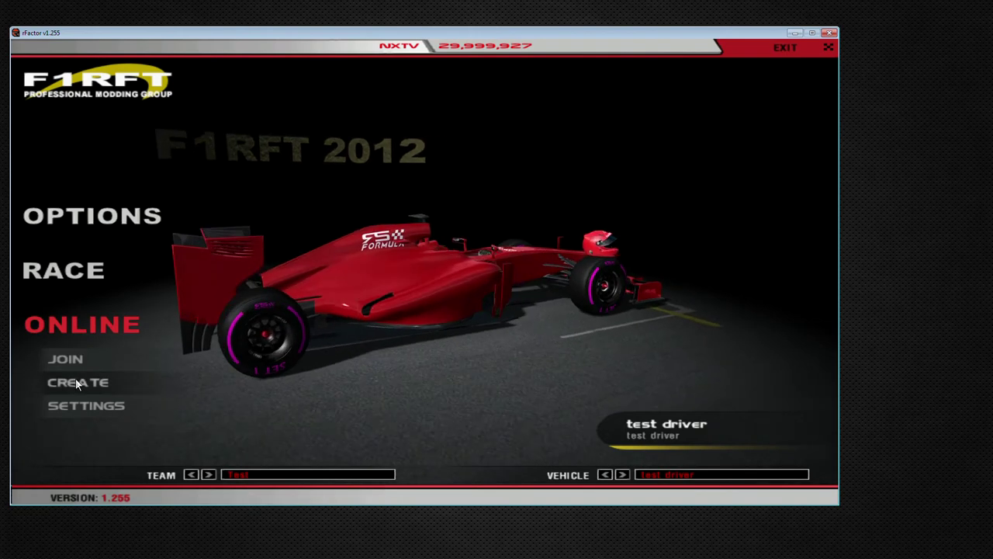
pyautogui.click(74, 380)
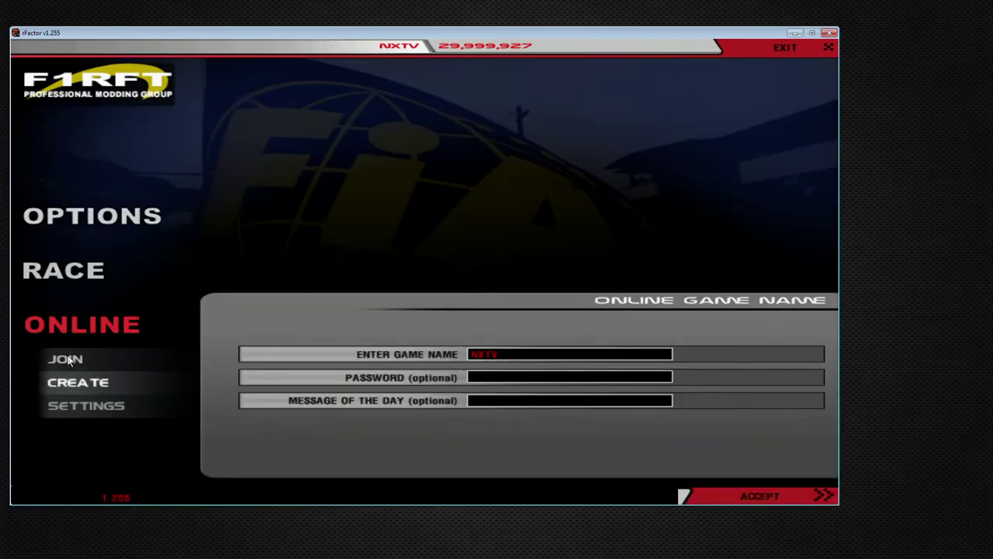
pyautogui.click(65, 359)
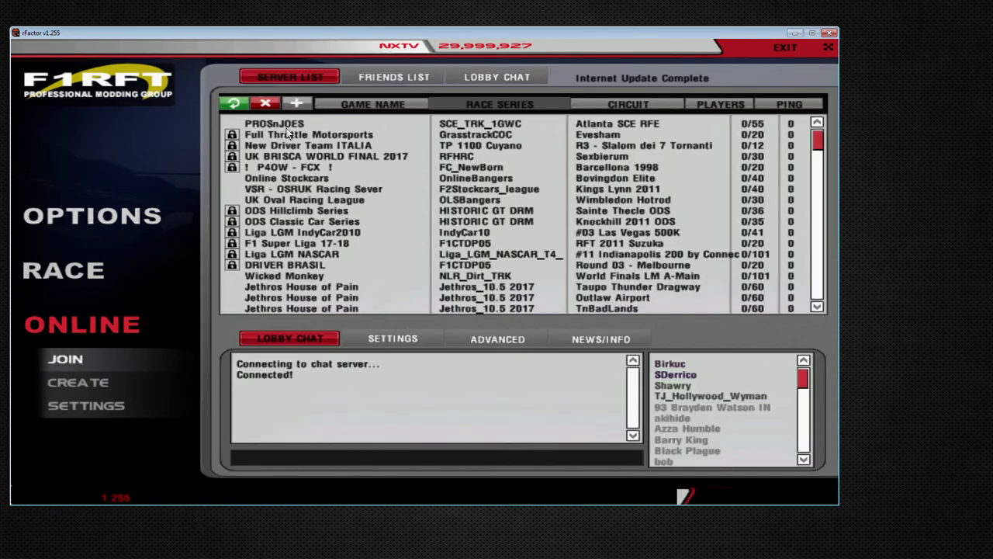
pyautogui.click(299, 104)
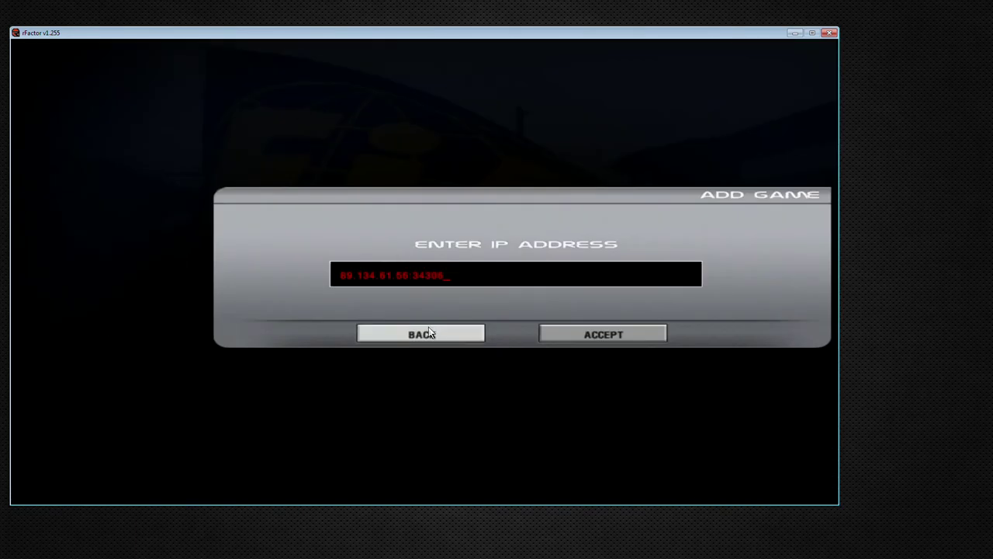
# Move the rFactor window aside, minimize OBS, and load the added online game and its circuit.
pyautogui.moveTo(509, 34); pyautogui.dragTo(0, 8)
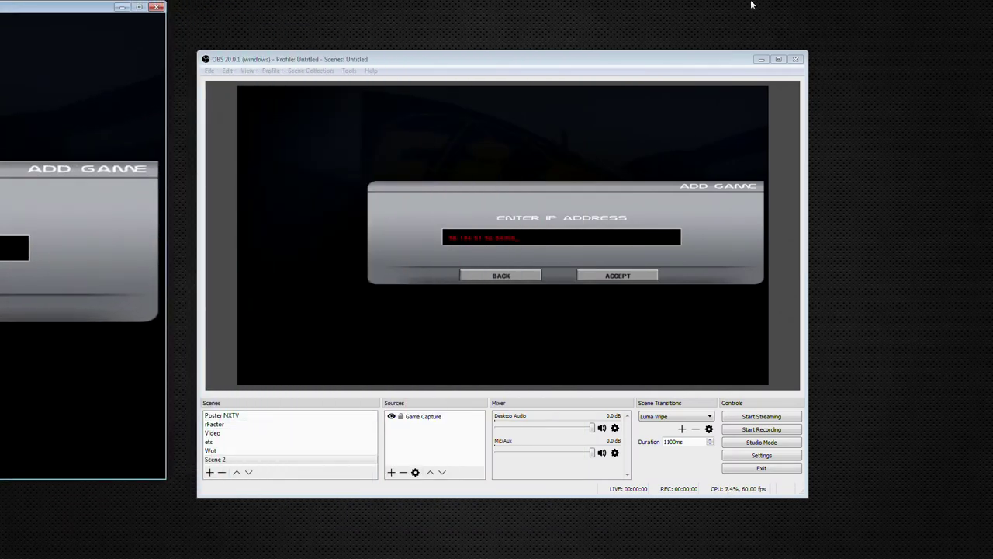
pyautogui.click(761, 59)
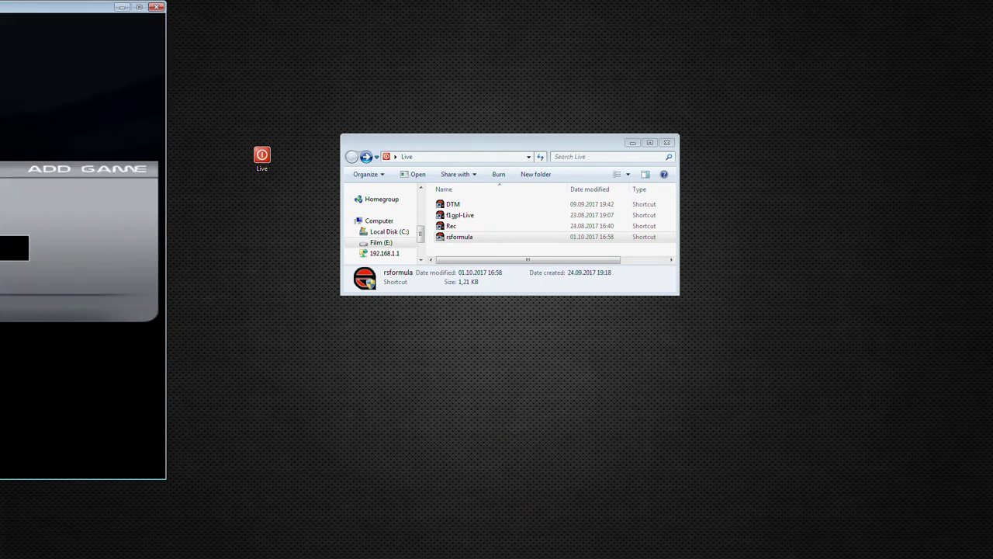
pyautogui.click(29, 97)
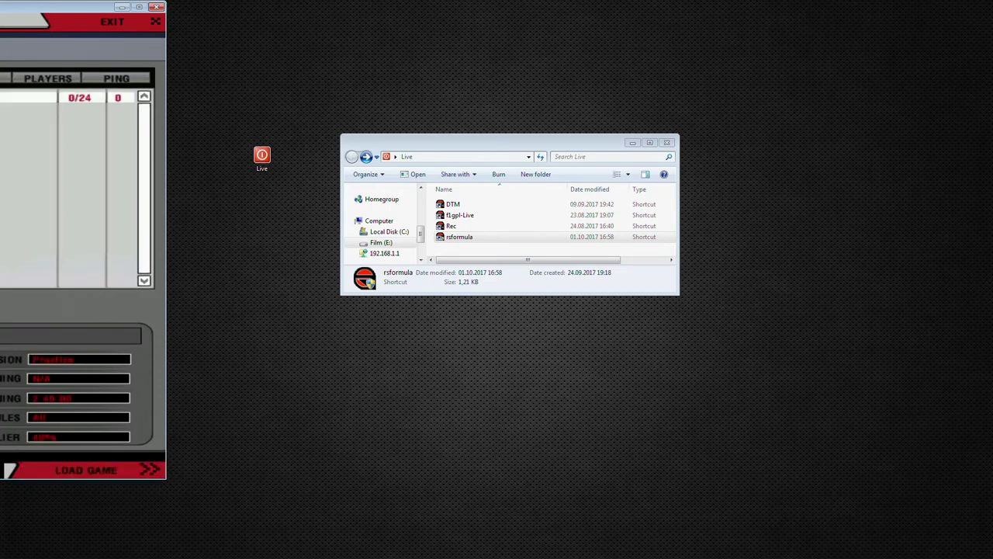
pyautogui.click(75, 471)
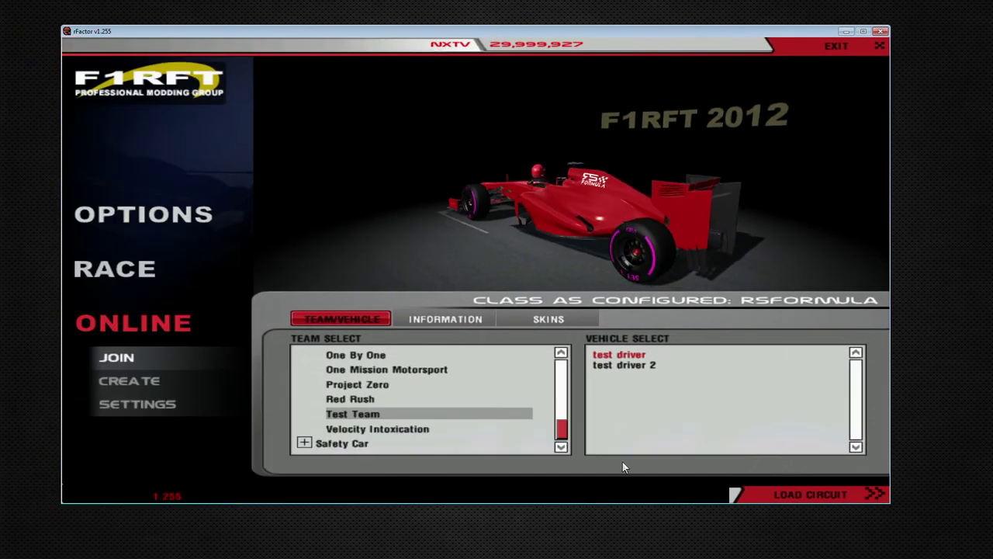
pyautogui.click(804, 495)
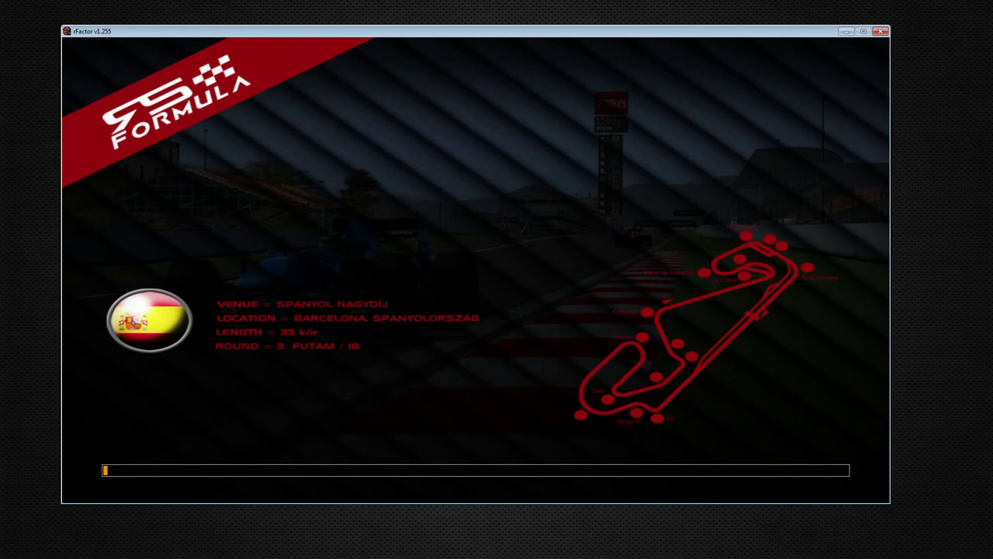
# Shift the OBS window, enlarge rFactor's live cockpit view to fill the game window, and check the capture in OBS.
pyautogui.hotkey('alt', 'Tab')
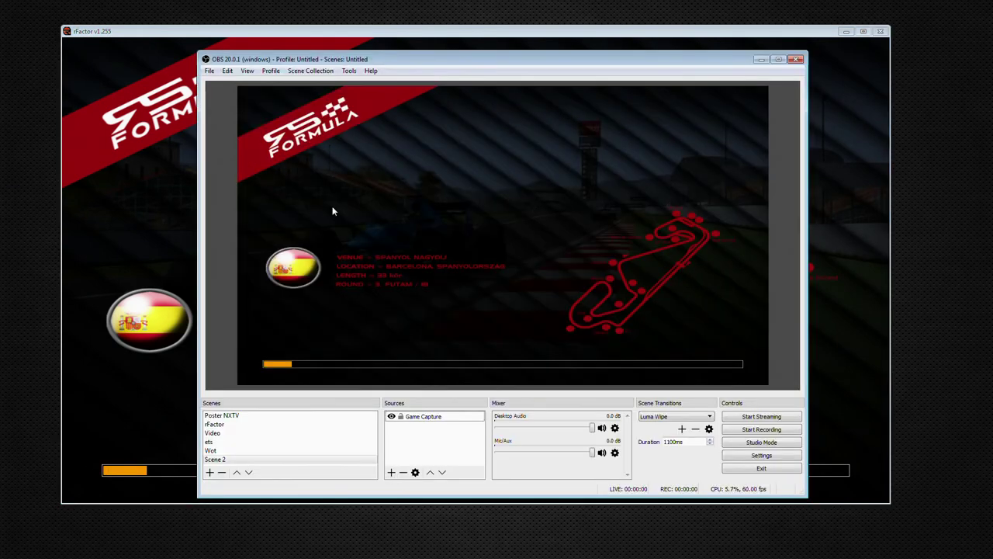
pyautogui.moveTo(612, 62); pyautogui.dragTo(671, 64)
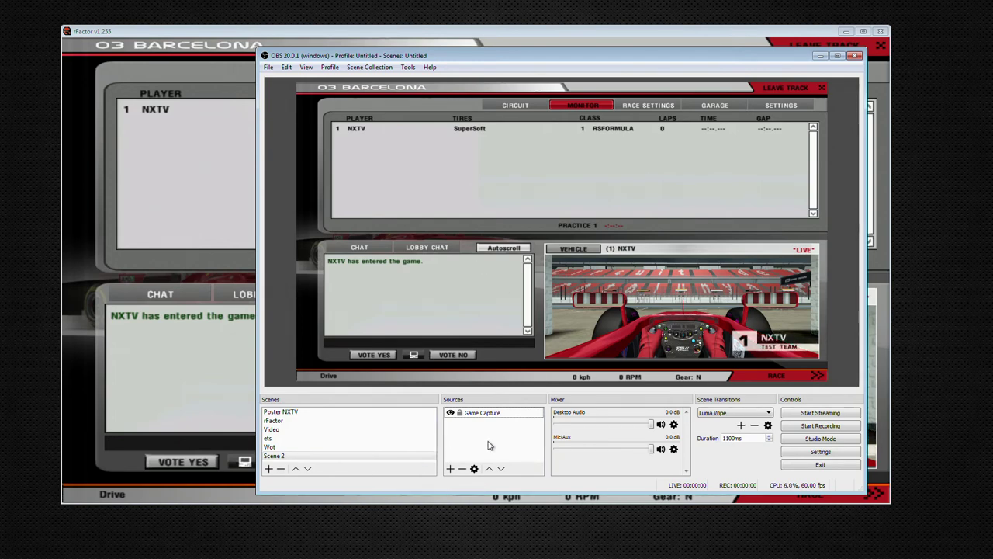
pyautogui.click(208, 367)
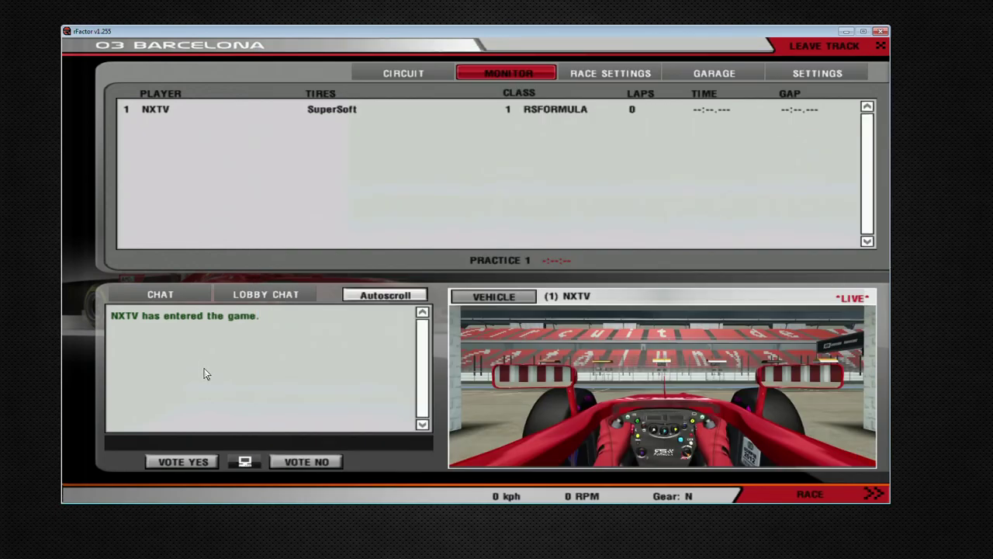
pyautogui.click(720, 387)
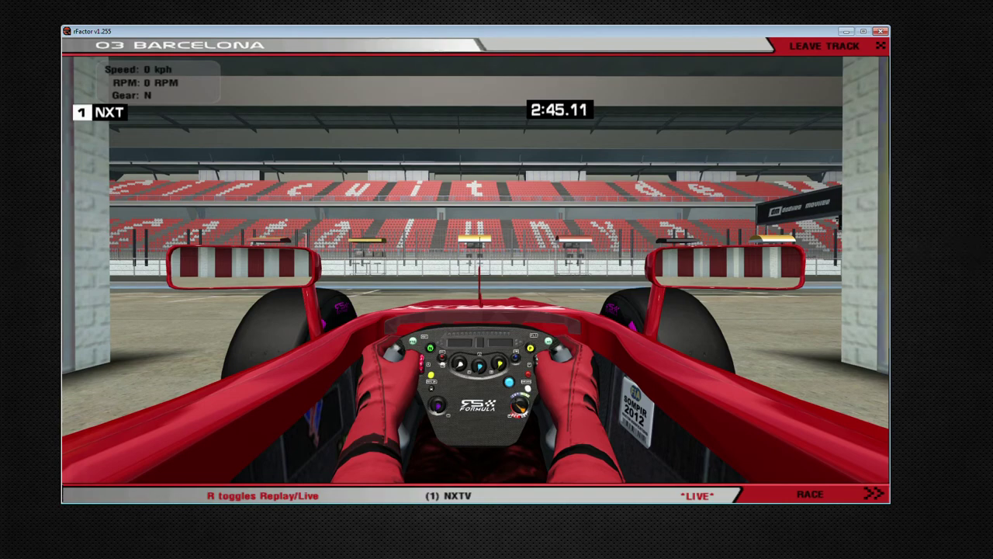
pyautogui.hotkey('alt', 'Tab')
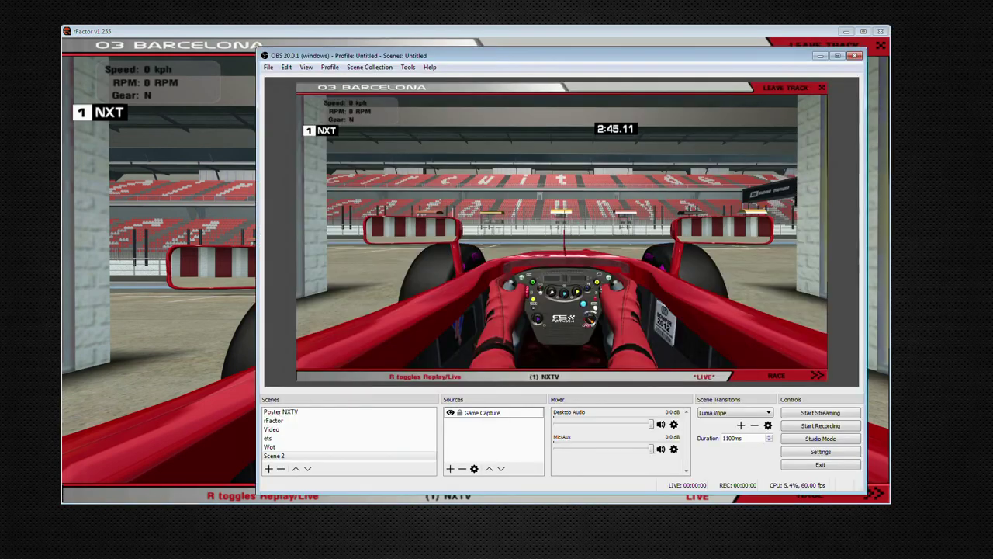
# Hide the menu bars over rFactor's live view and check the clean picture in OBS.
pyautogui.click(153, 352)
pyautogui.click(611, 394)
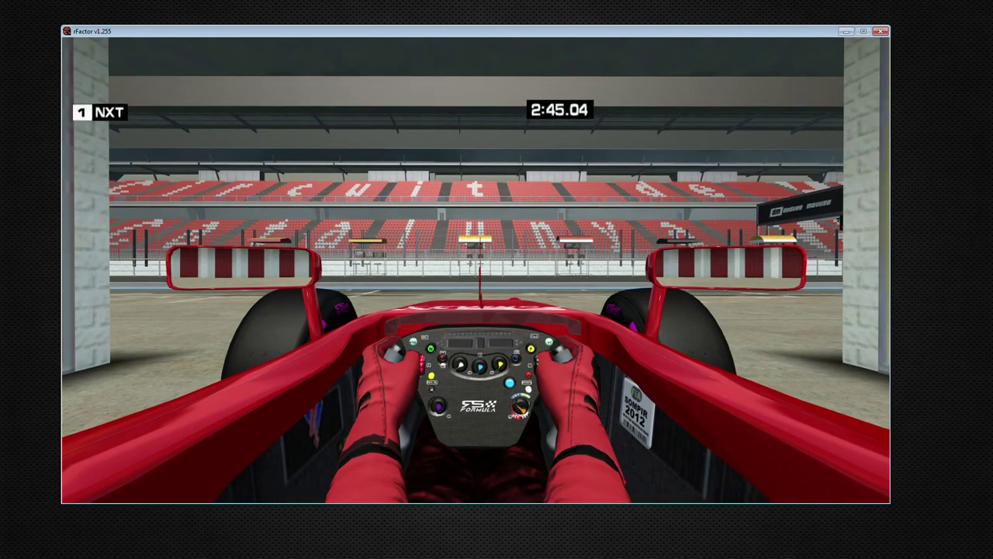
pyautogui.hotkey('alt', 'Tab')
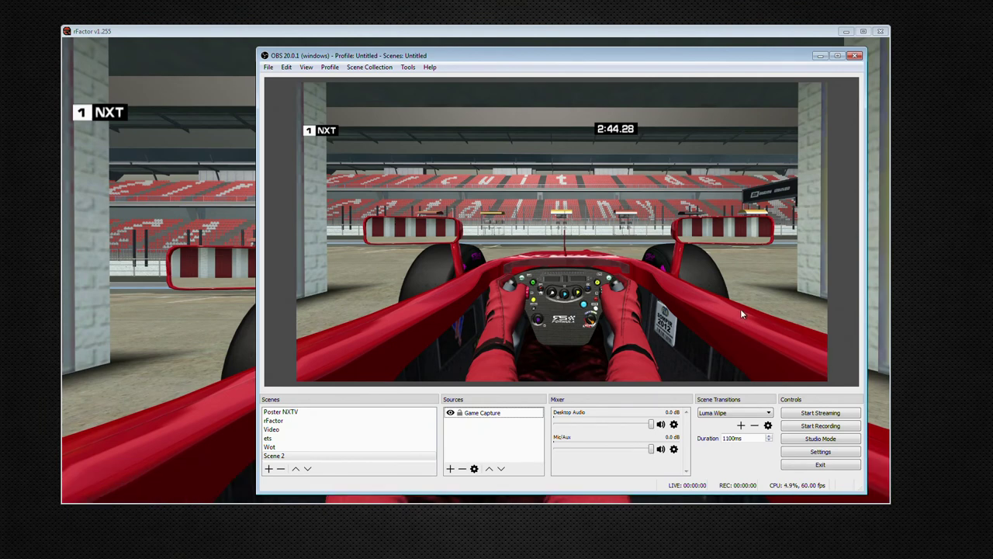
# Move the rFactor window partly off screen beside the OBS preview and switch the game to the trackside camera.
pyautogui.click(513, 32)
pyautogui.moveTo(513, 32); pyautogui.dragTo(38, 8)
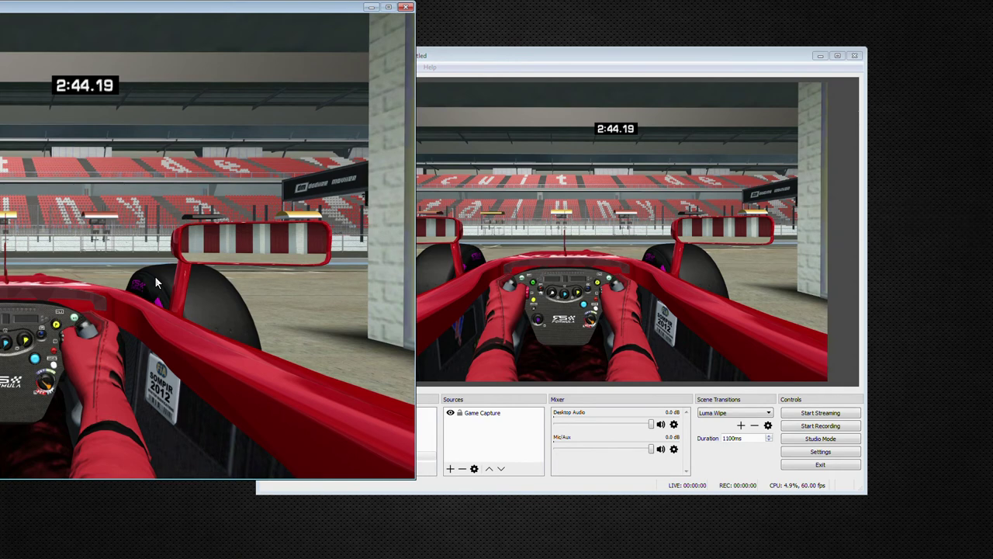
pyautogui.press('Home')
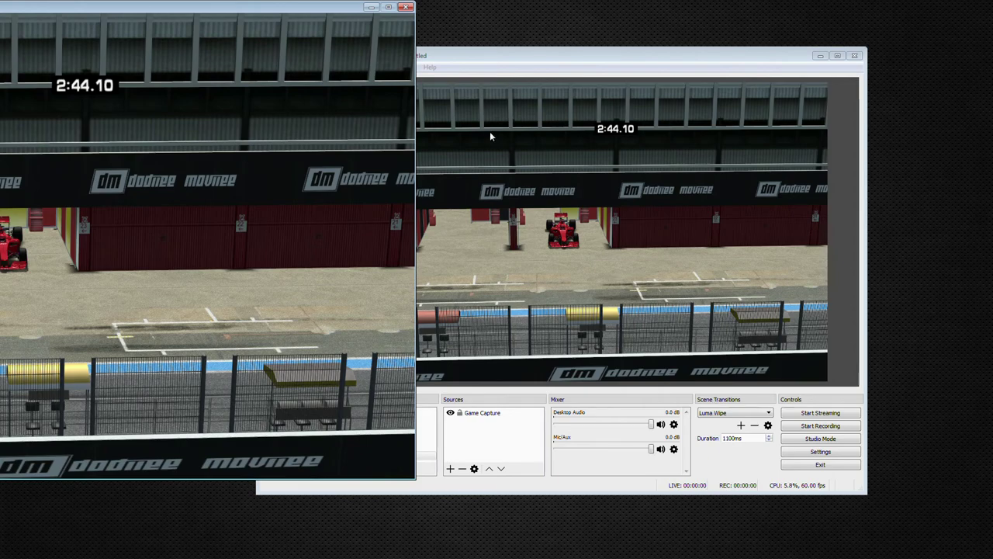
# Bring the rFactor window back into view, leave the Barcelona track with confirmation, and exit the game.
pyautogui.moveTo(199, 6); pyautogui.dragTo(677, 36)
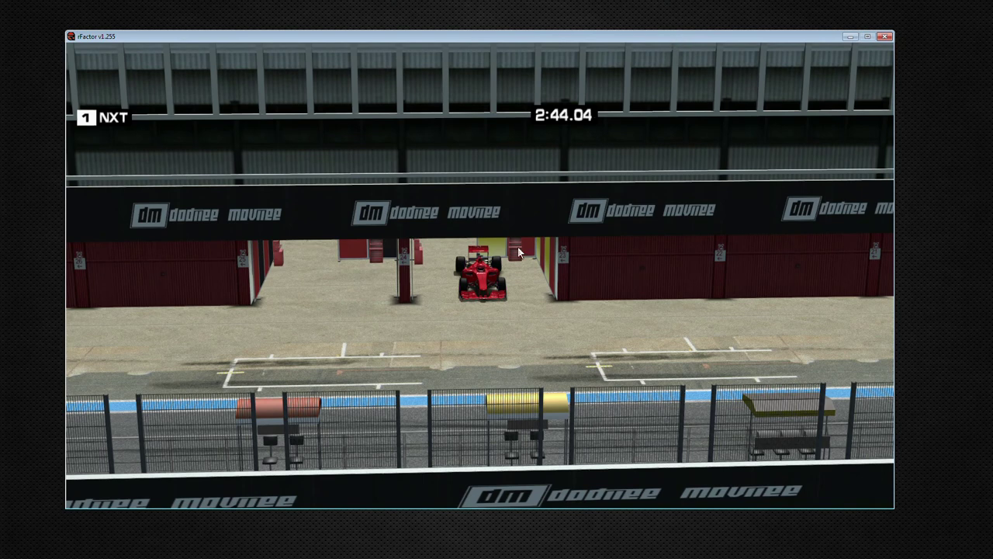
pyautogui.click(834, 115)
pyautogui.click(850, 50)
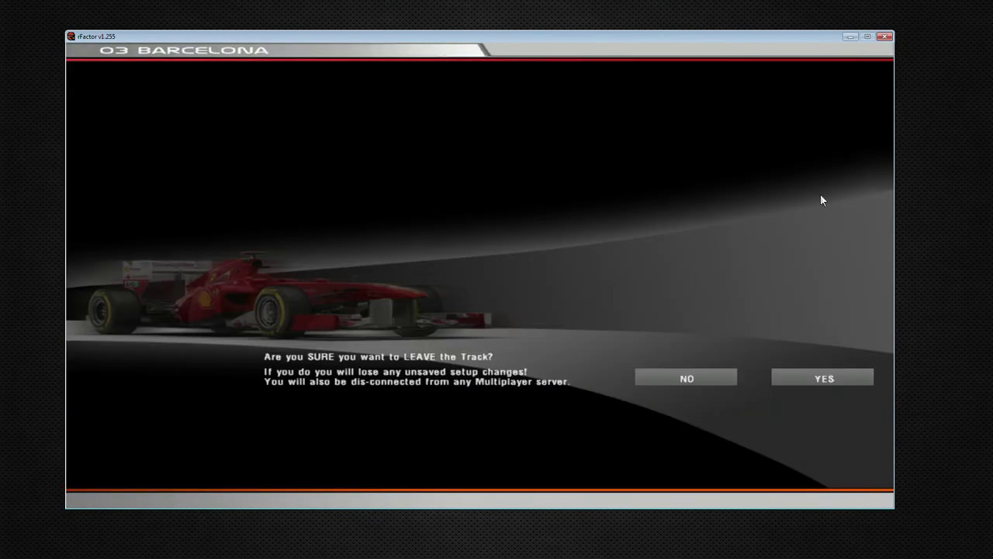
pyautogui.click(820, 377)
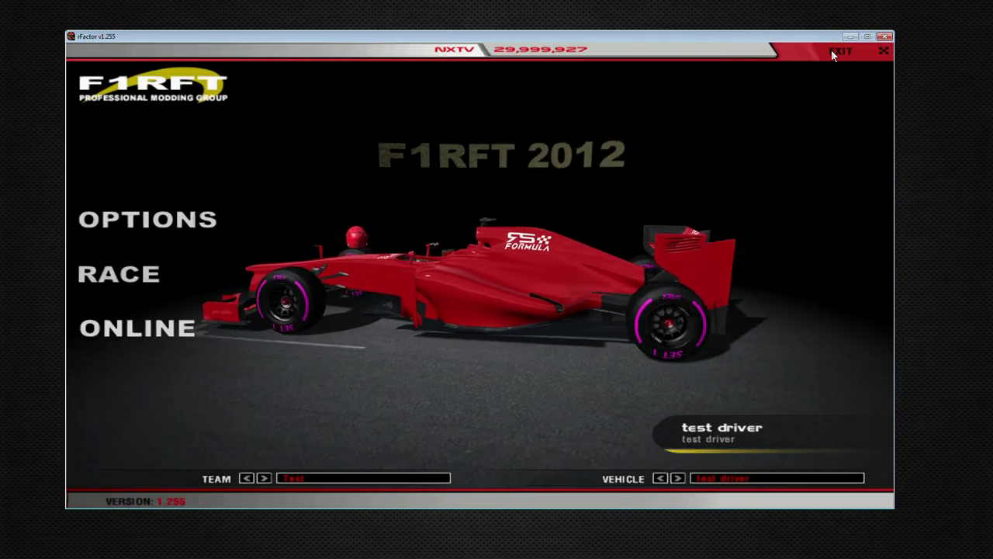
pyautogui.click(835, 52)
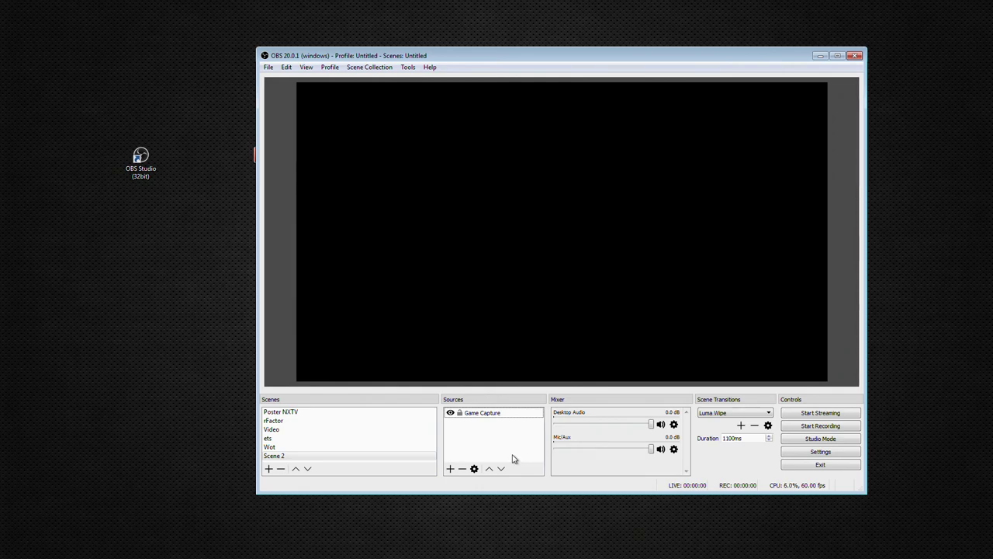
# Examine the streaming output settings in OBS, including the available rescale output resolutions, without choosing another one.
pyautogui.click(819, 452)
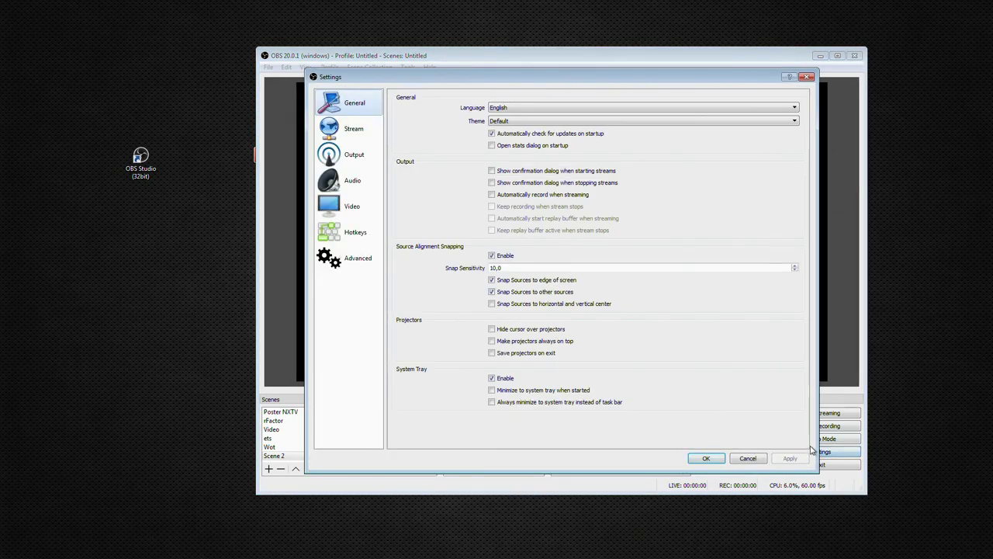
pyautogui.click(342, 134)
pyautogui.click(339, 156)
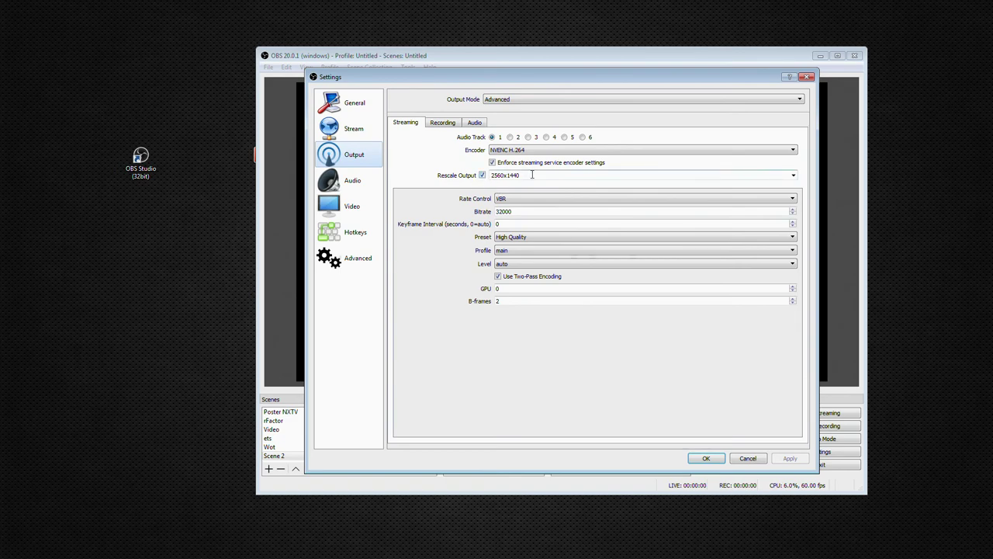
pyautogui.click(792, 176)
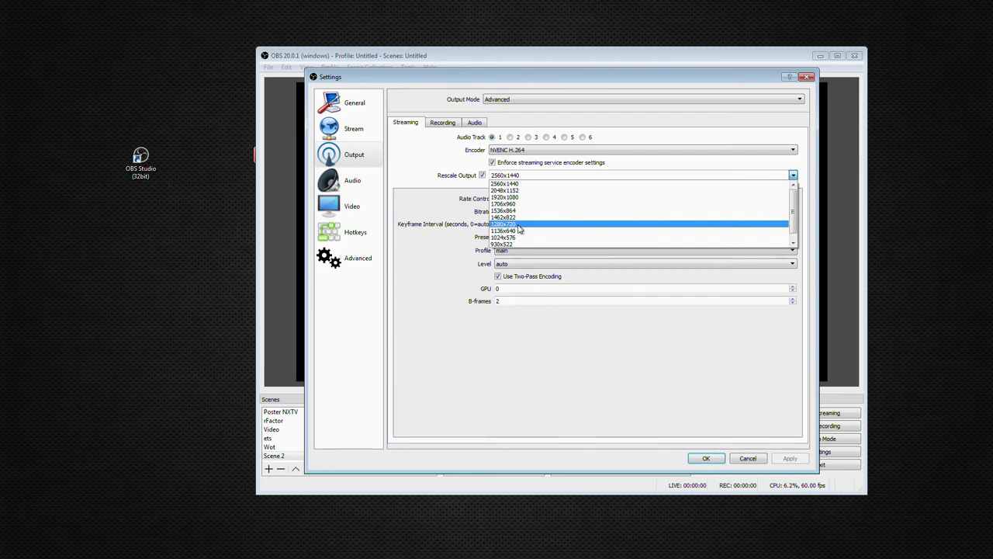
pyautogui.click(432, 159)
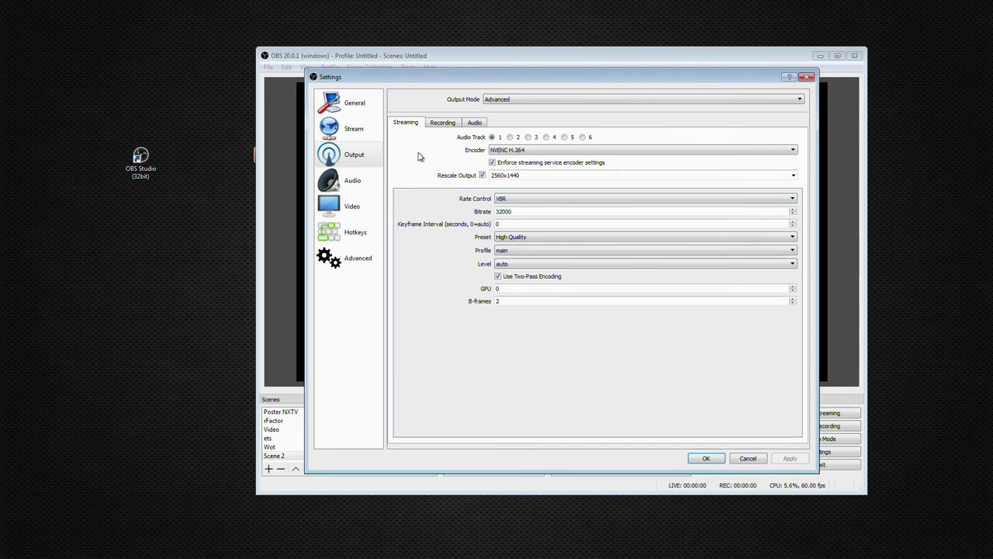
# Try the x264 encoder for streaming and switch the encoder back to NVENC H.264.
pyautogui.click(791, 151)
pyautogui.click(522, 165)
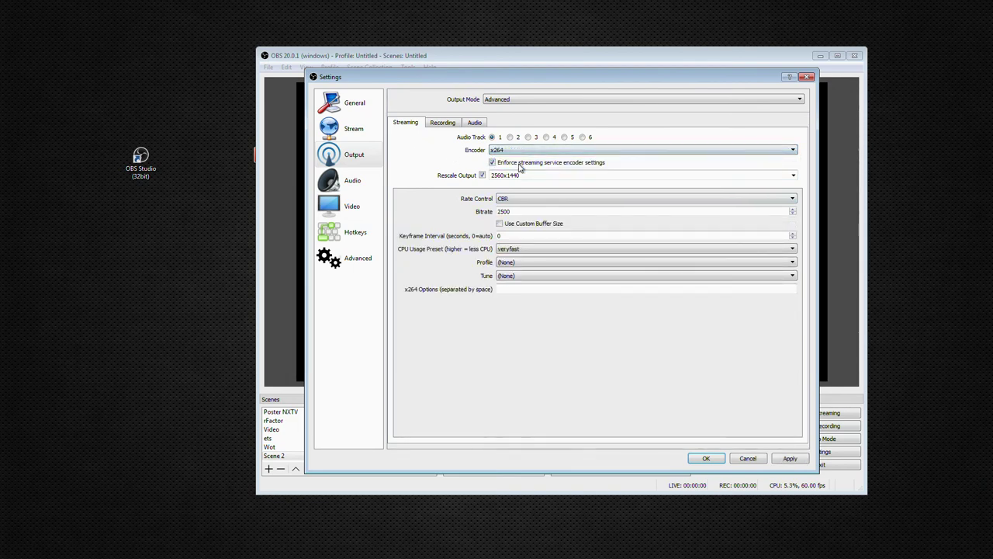
pyautogui.click(566, 151)
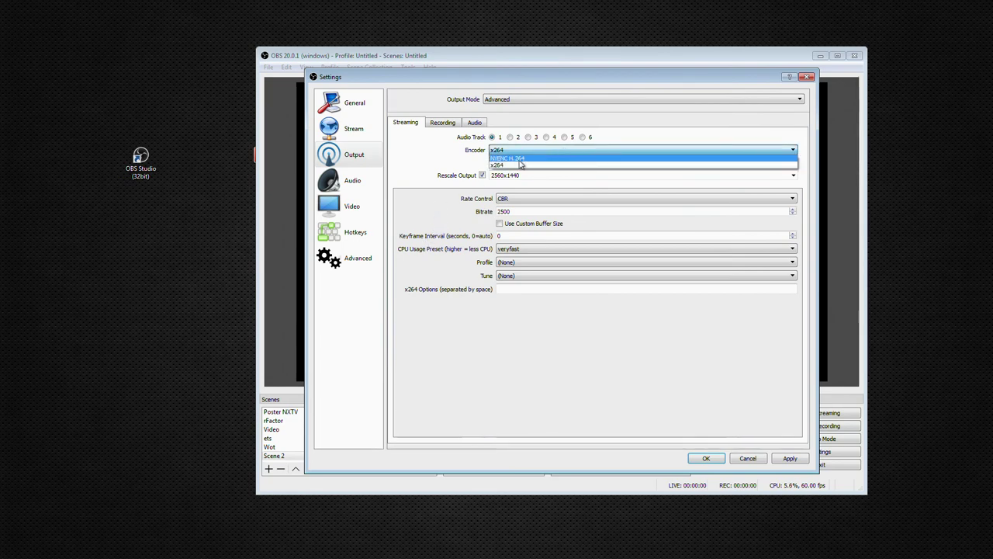
pyautogui.click(521, 162)
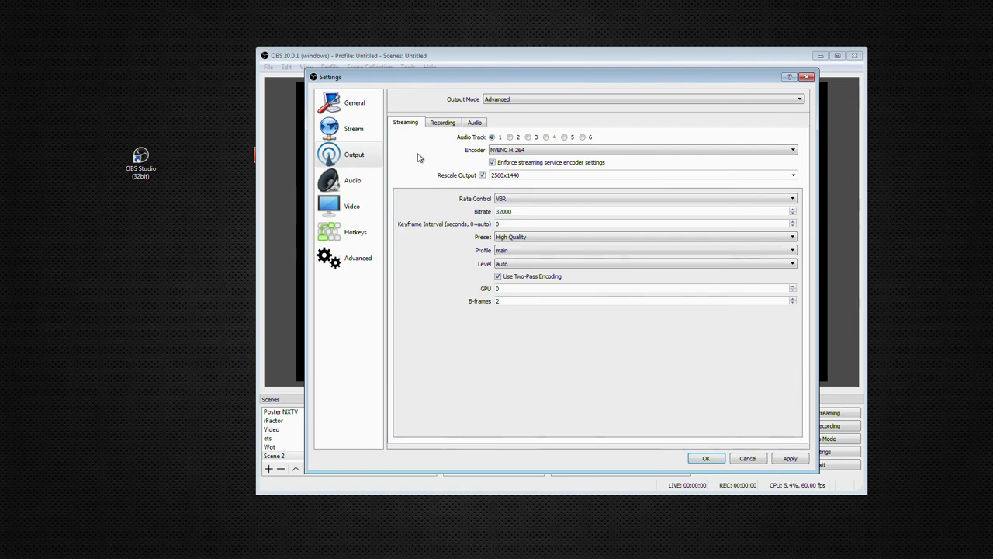
# Examine the recording output settings, including format, encoder, rescale resolution and bitrate, and close the settings without saving.
pyautogui.click(441, 123)
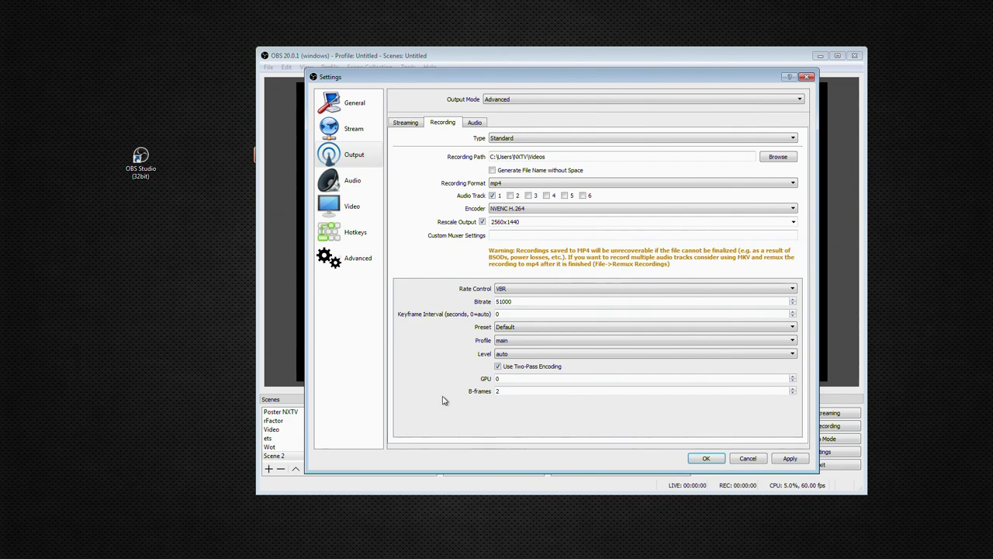
pyautogui.click(749, 460)
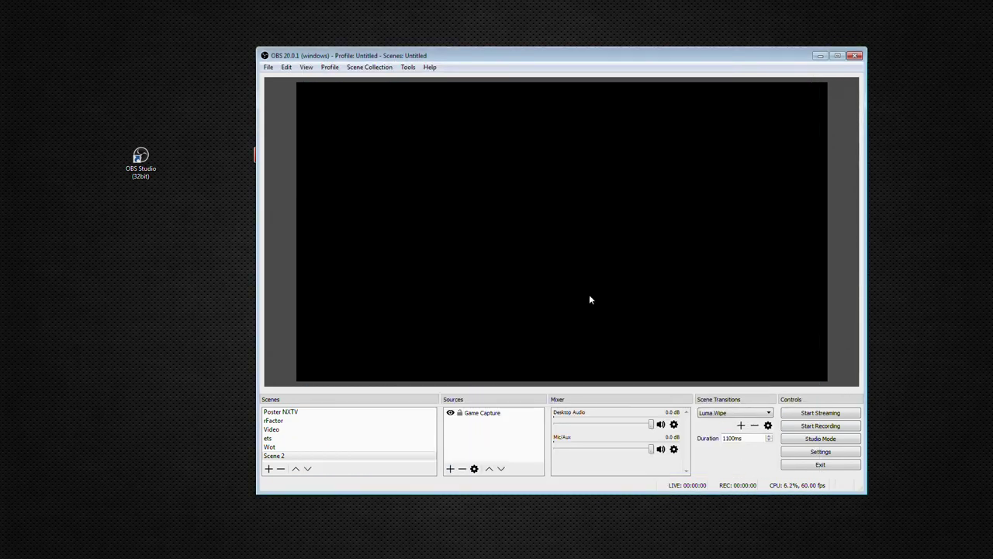